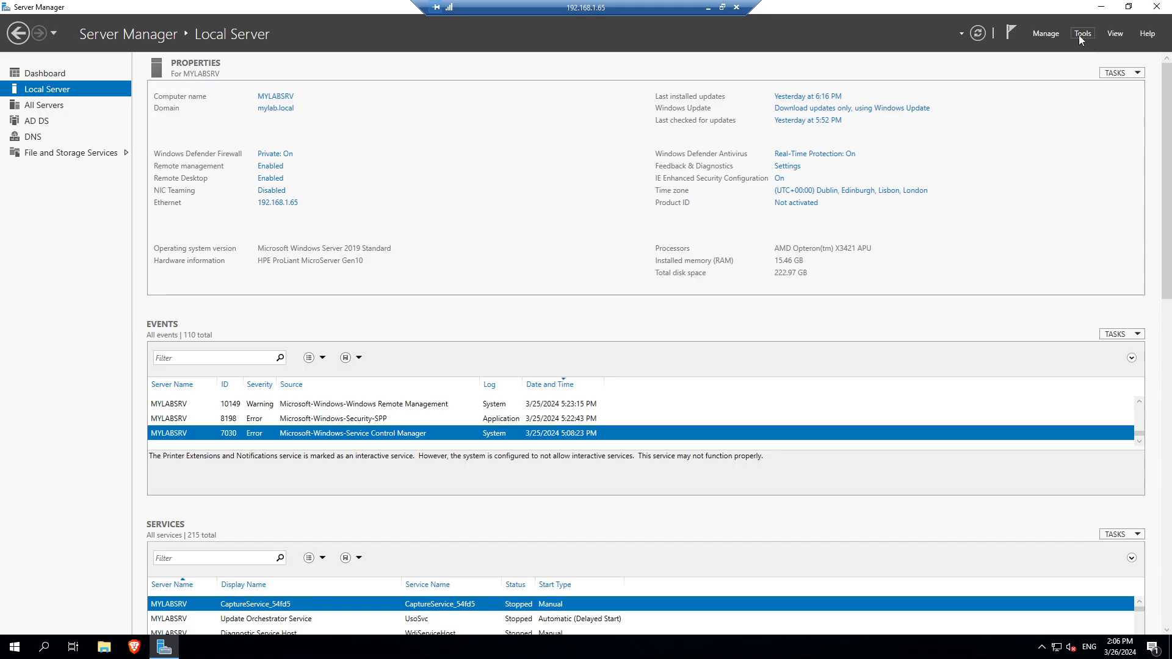
Start adding roles and features with a role-based or feature-based installation on the pool server MYLABSRV.mylab.local.
left_click(1047, 34)
left_click(1057, 46)
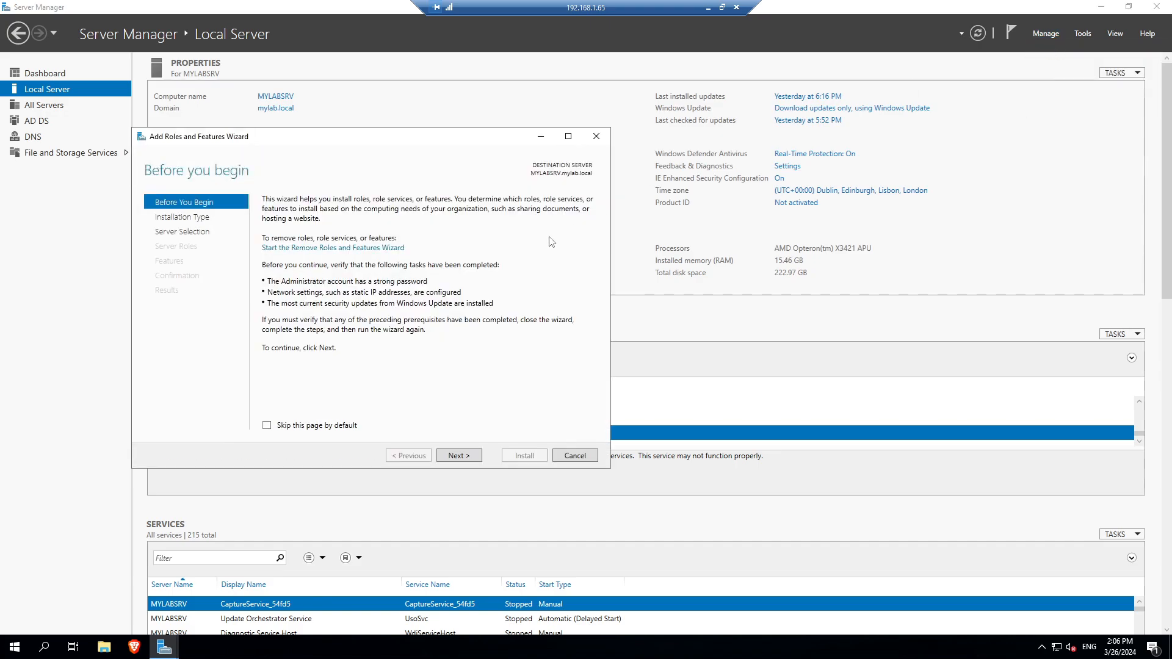
left_click(467, 459)
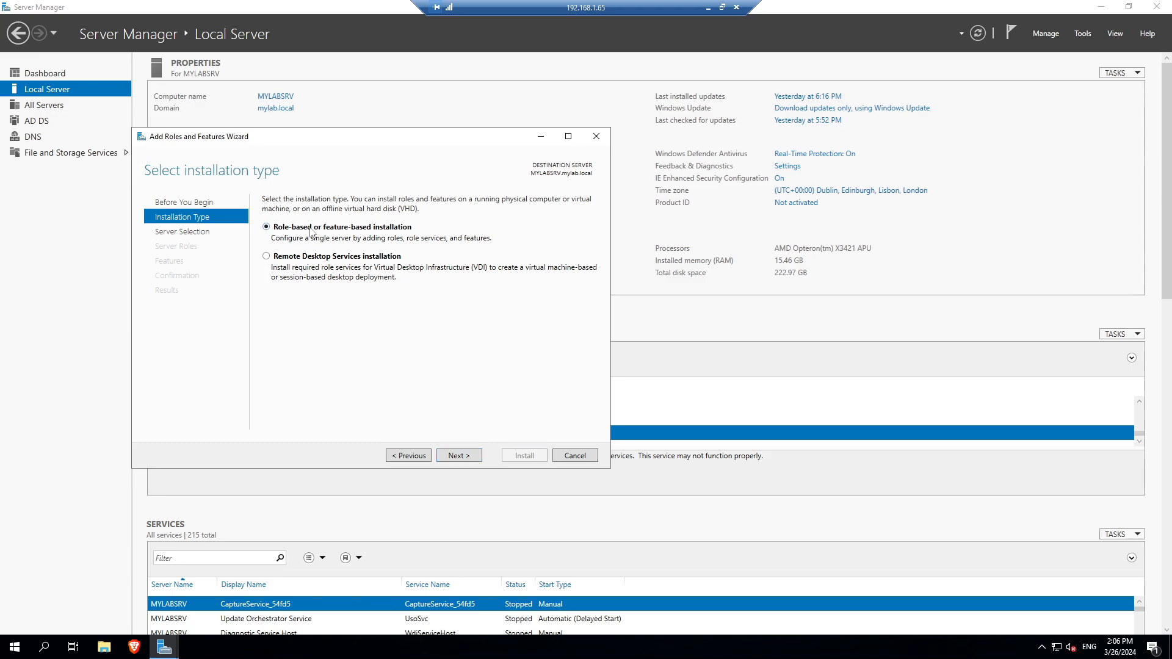
left_click(460, 459)
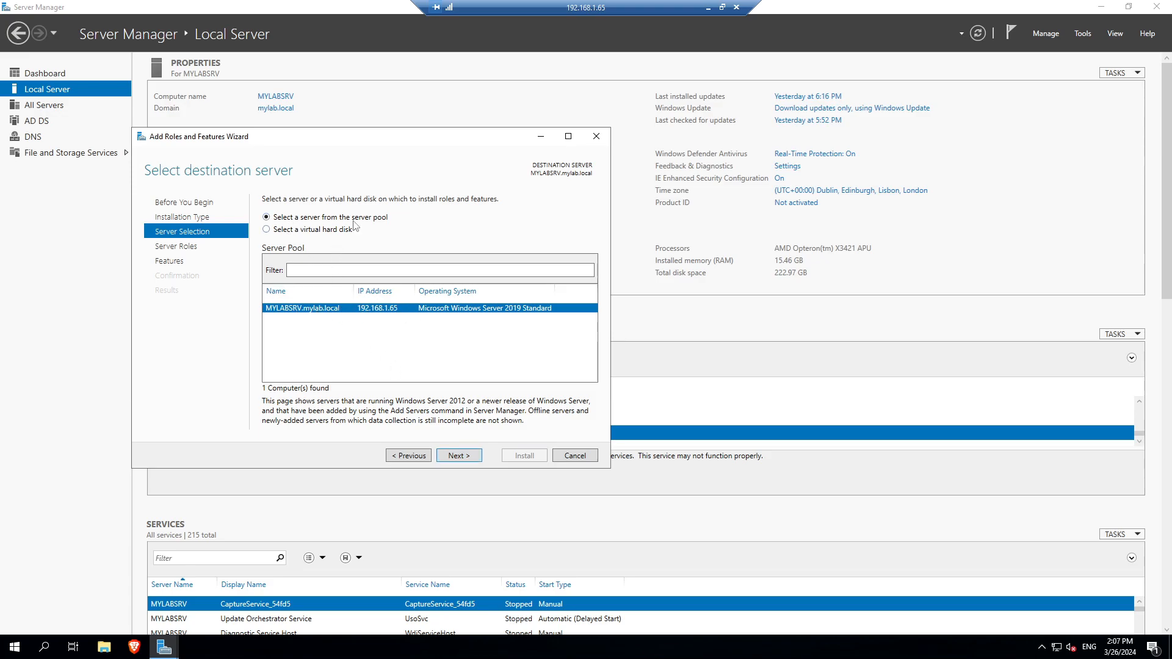
left_click(456, 458)
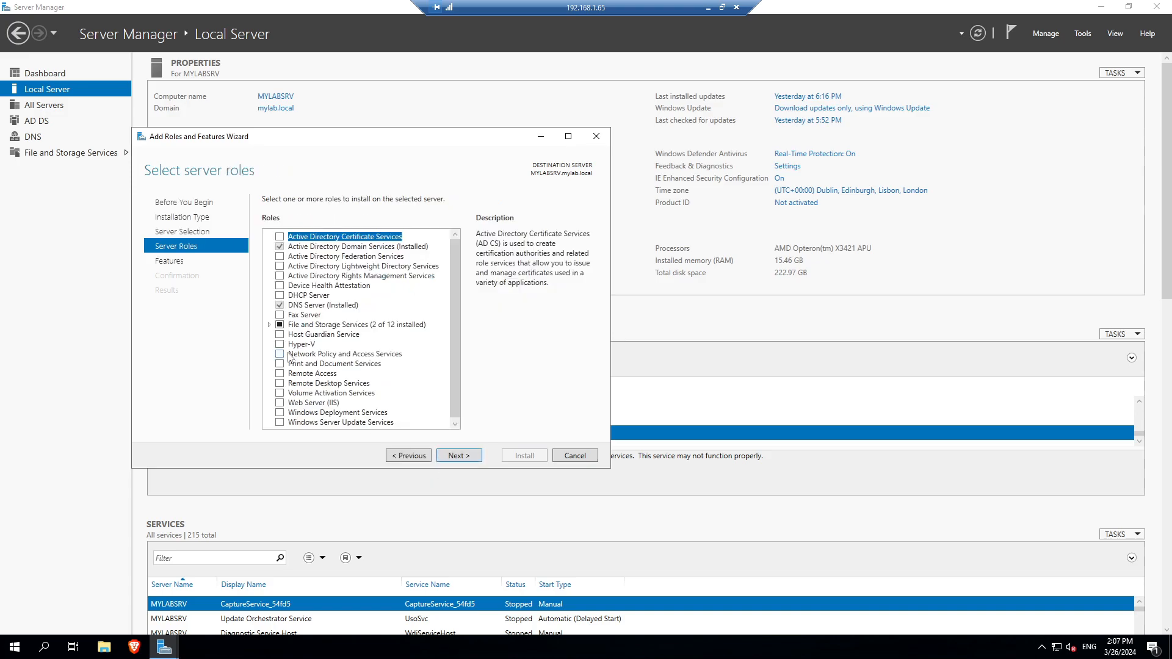
Select the Windows Deployment Services role and include its required management tools.
left_click(280, 413)
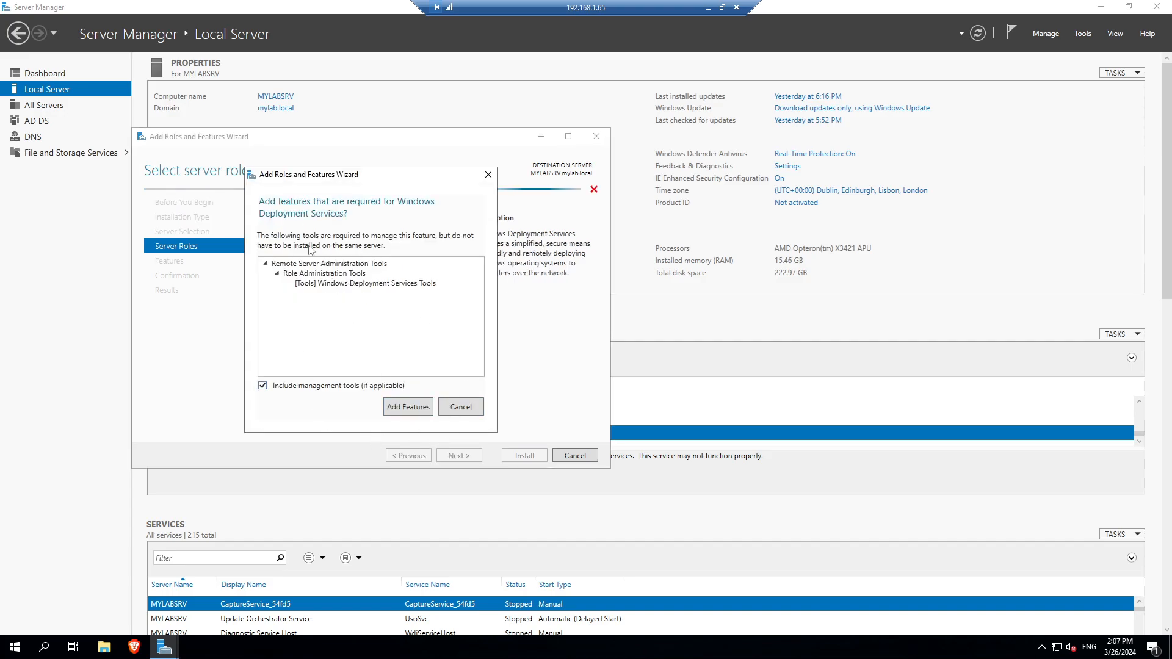
left_click(410, 408)
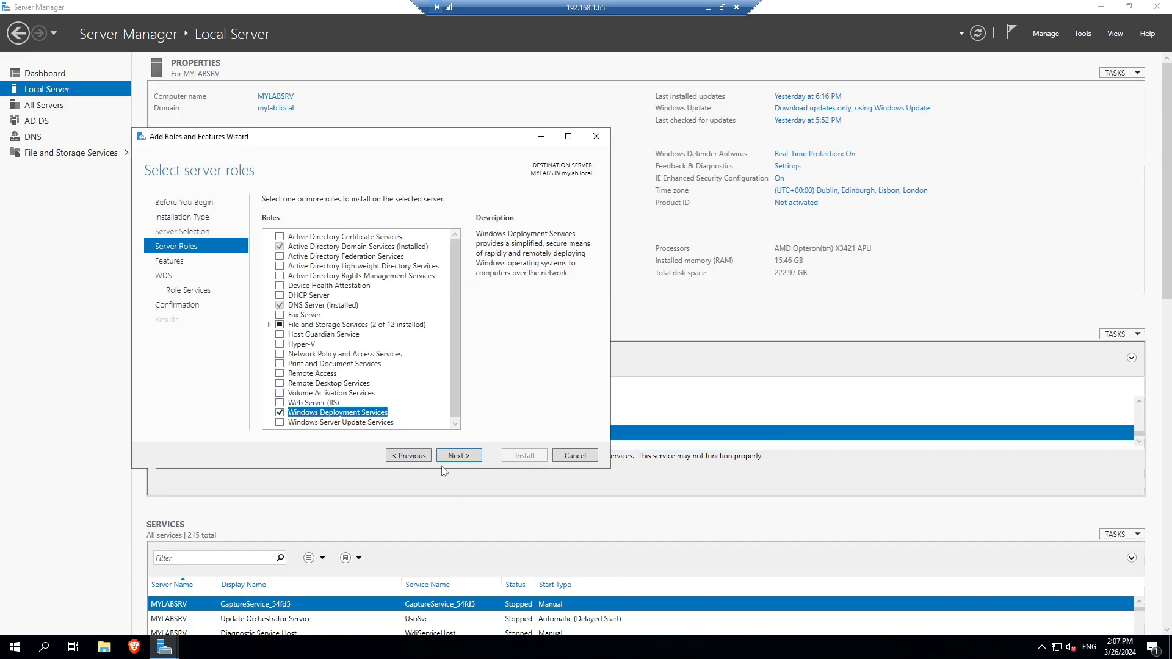
left_click(459, 456)
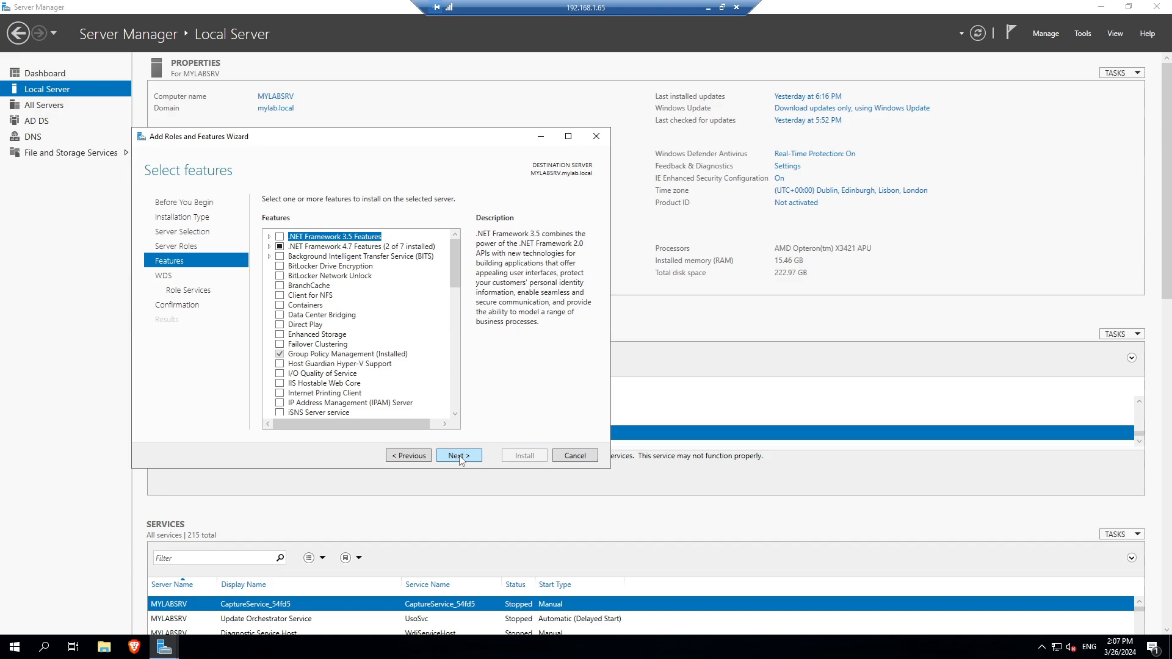
Install the role with the default features and both the Deployment Server and Transport Server role services, and close the wizard.
scroll(325, 366, "down", 1)
scroll(325, 366, "up", 1)
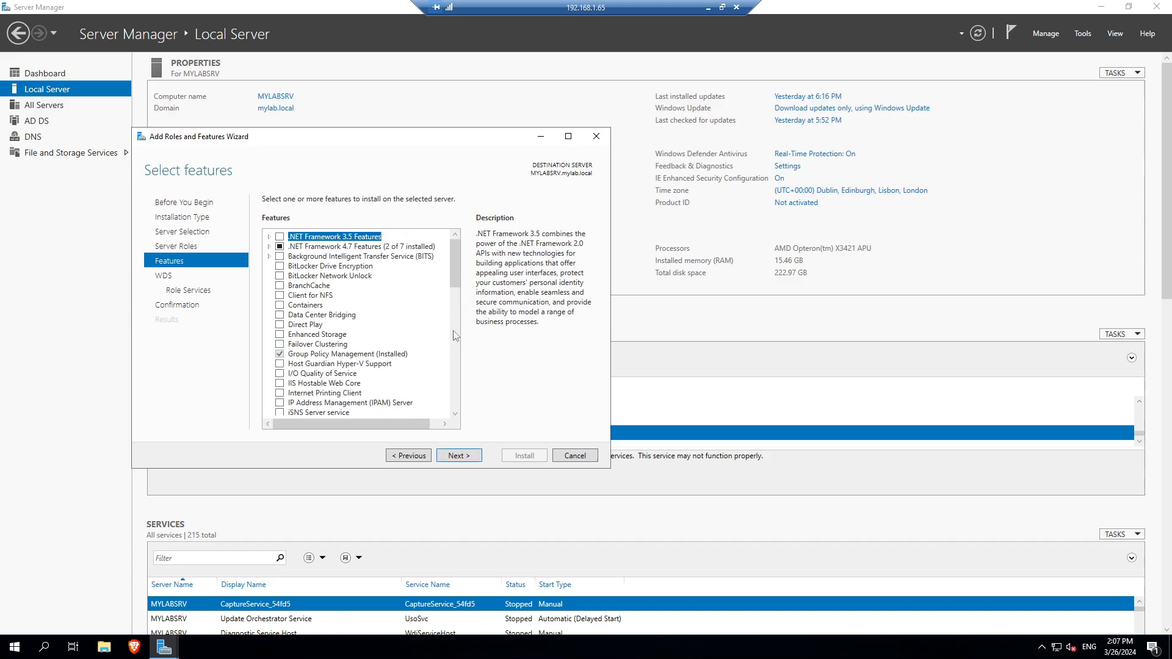
left_click(459, 455)
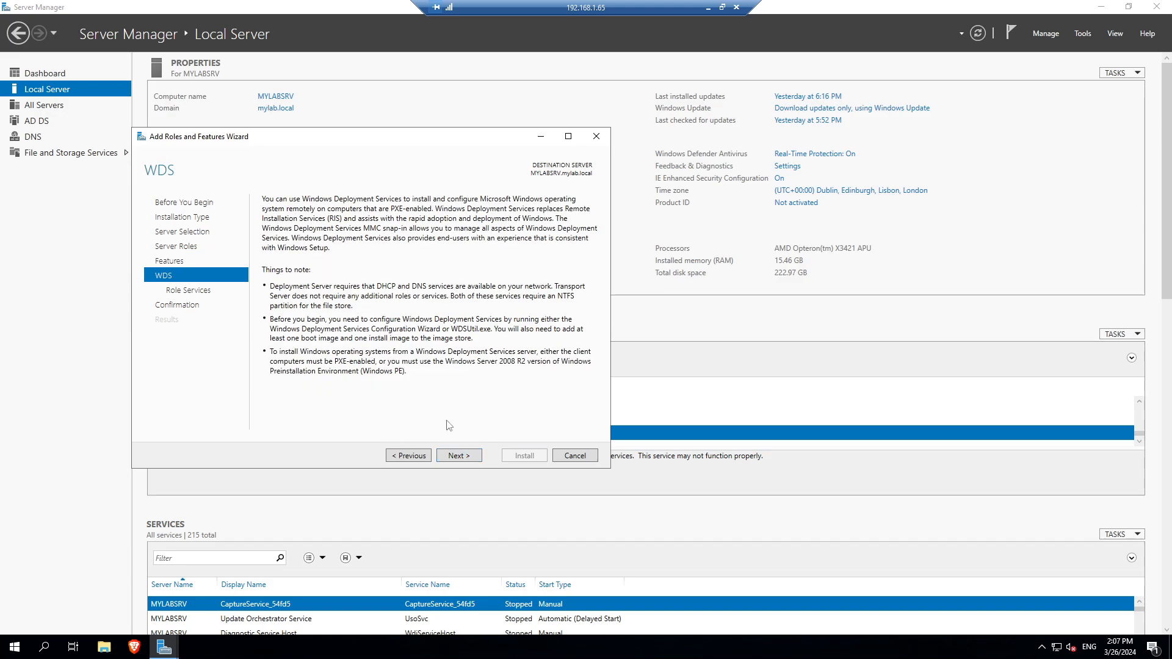
left_click(462, 460)
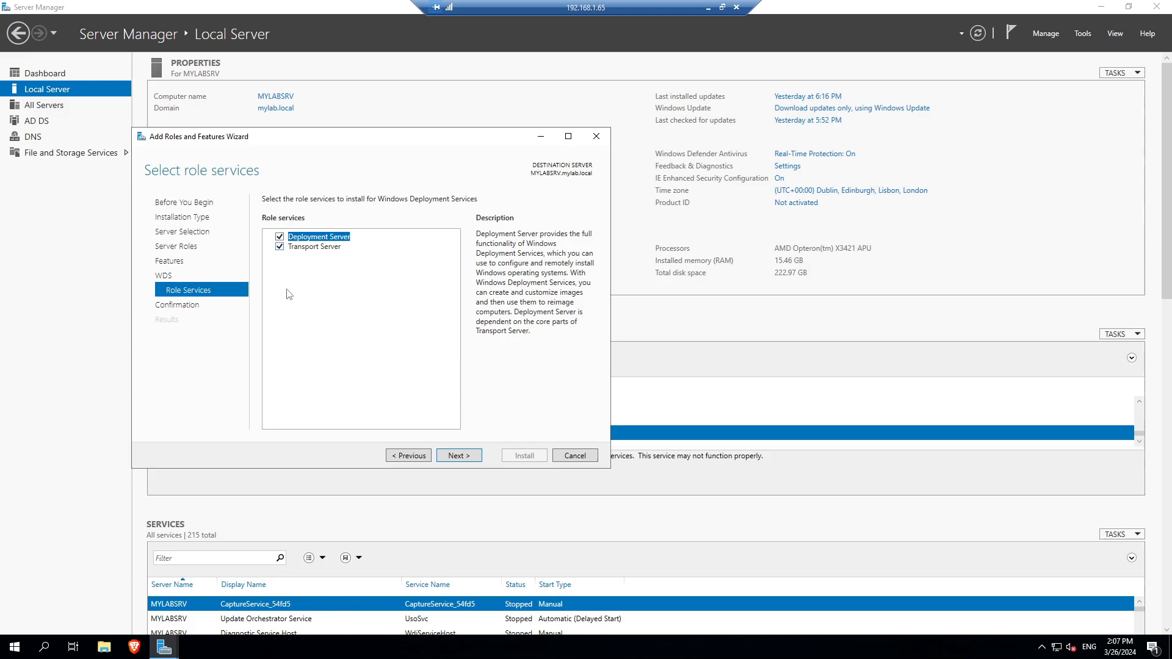
left_click(454, 456)
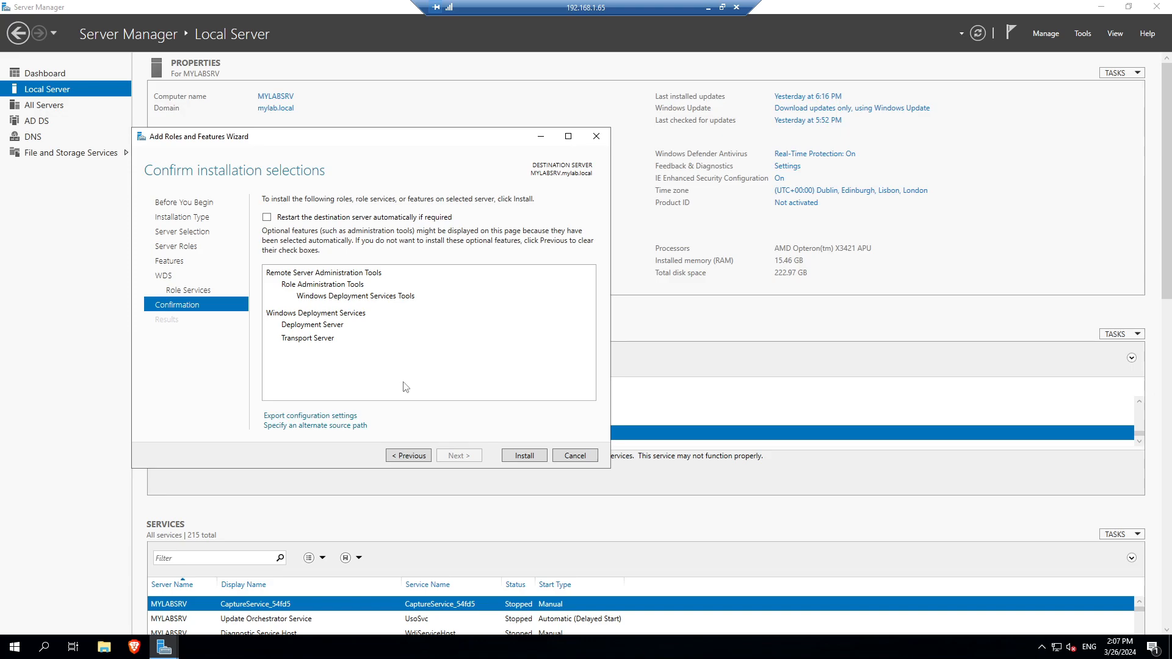
left_click(524, 456)
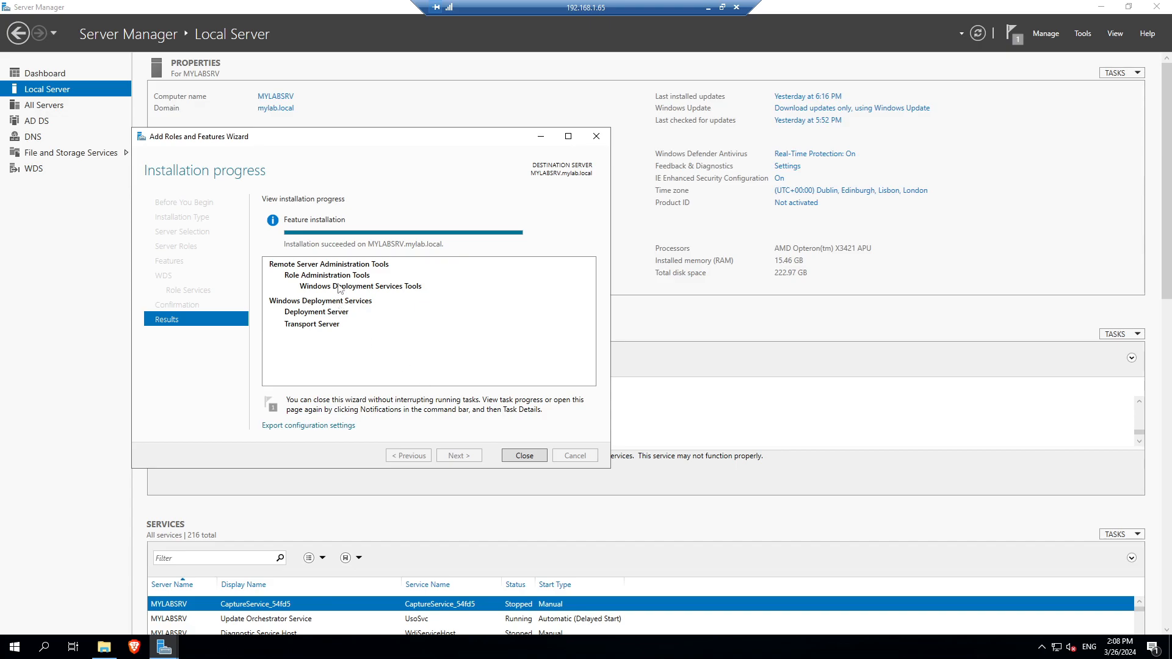
left_click(521, 457)
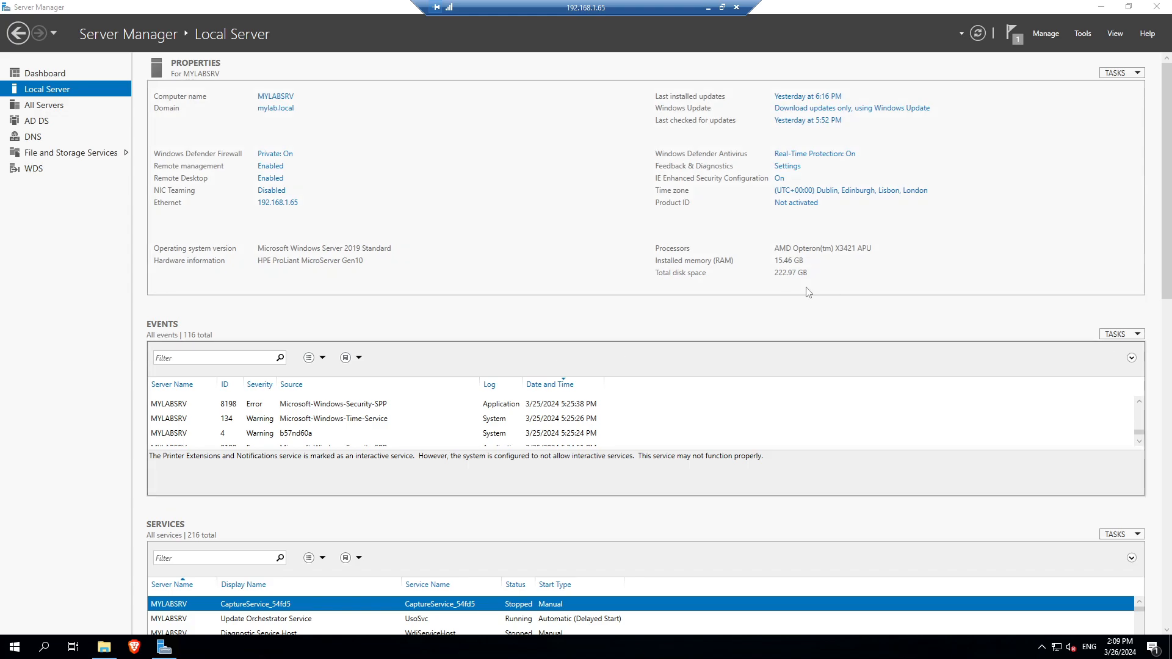
Open the Windows Deployment Services management console from Server Manager and maximize its window.
left_click(1083, 34)
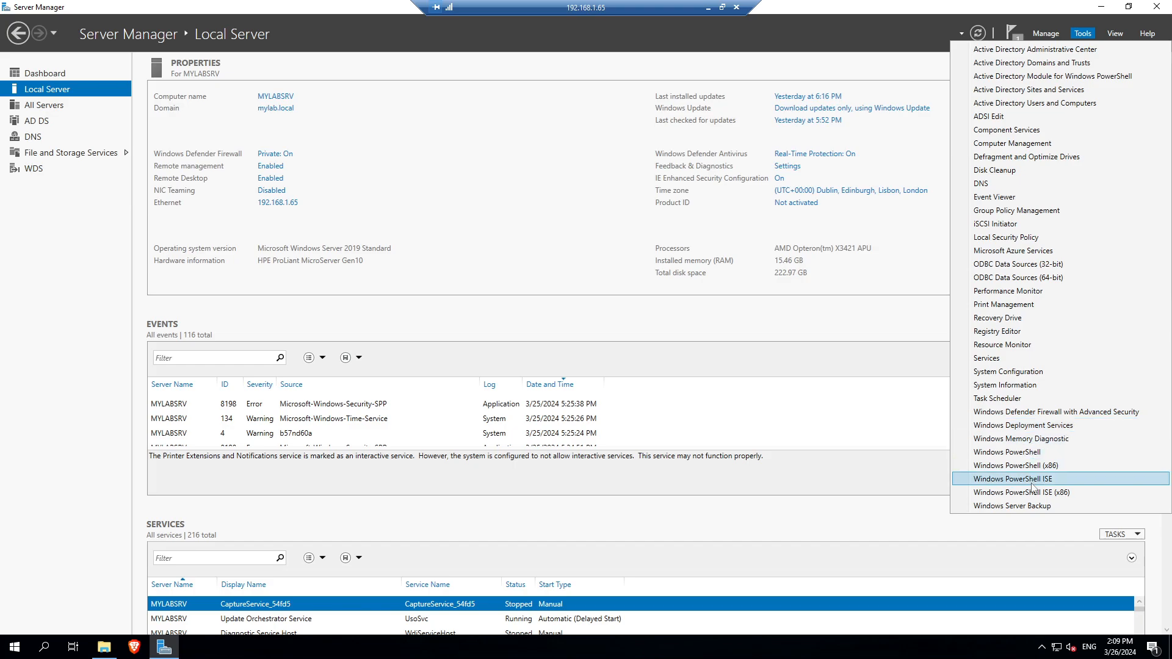
left_click(1024, 427)
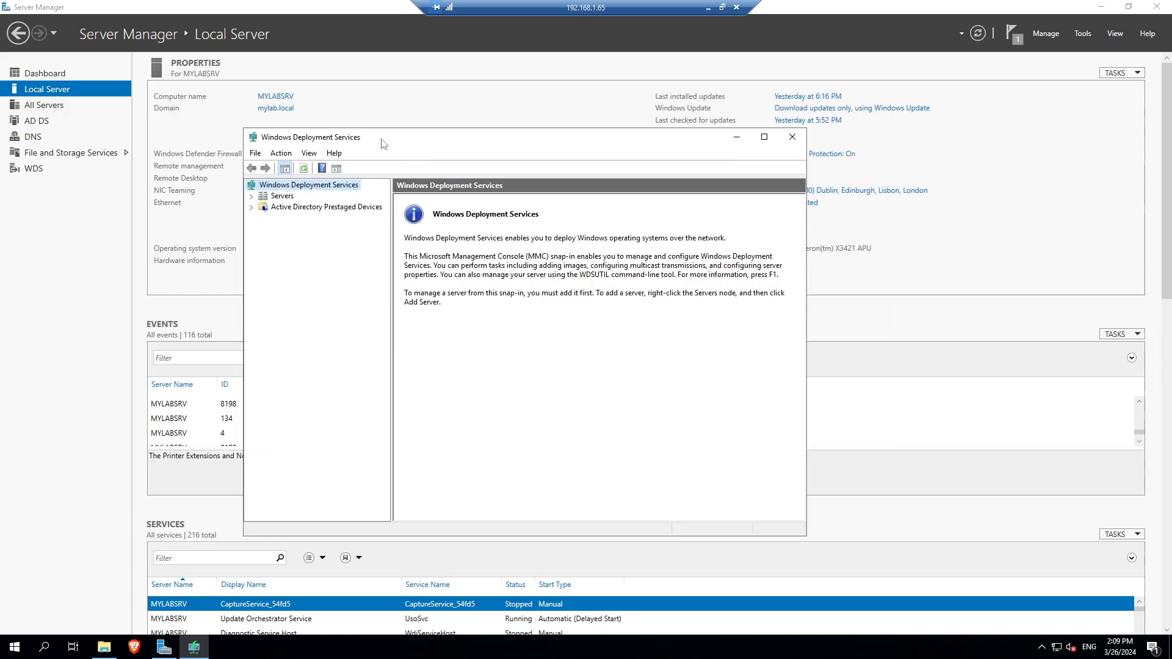
left_click_drag(383, 141, 427, 150)
left_click(807, 147)
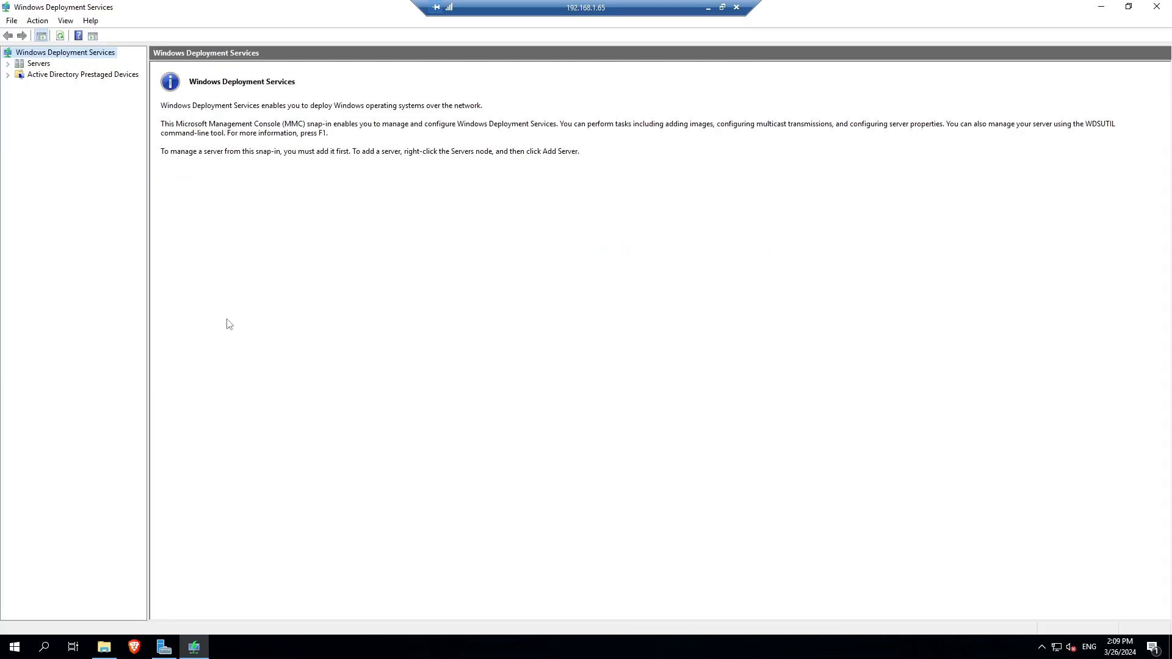
Start configuring MYLABSRV.mylab.local as integrated with Active Directory, accepting C:\RemoteInstall on the system volume as the remote installation folder.
left_click(7, 65)
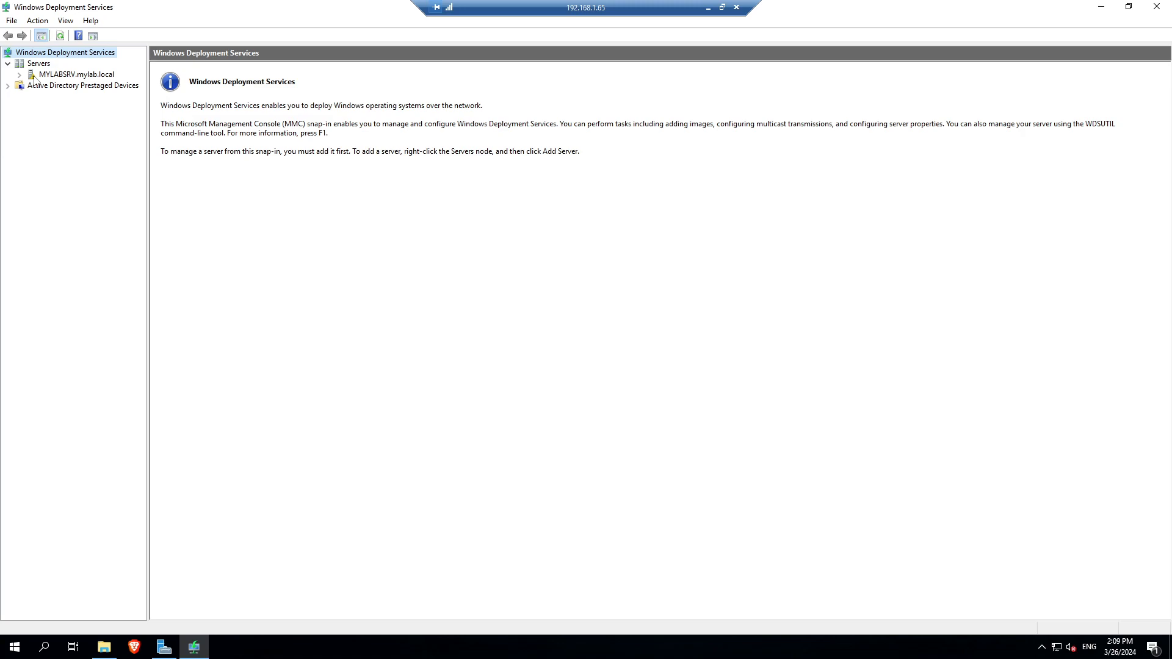
left_click(35, 76)
right_click(45, 78)
left_click(70, 83)
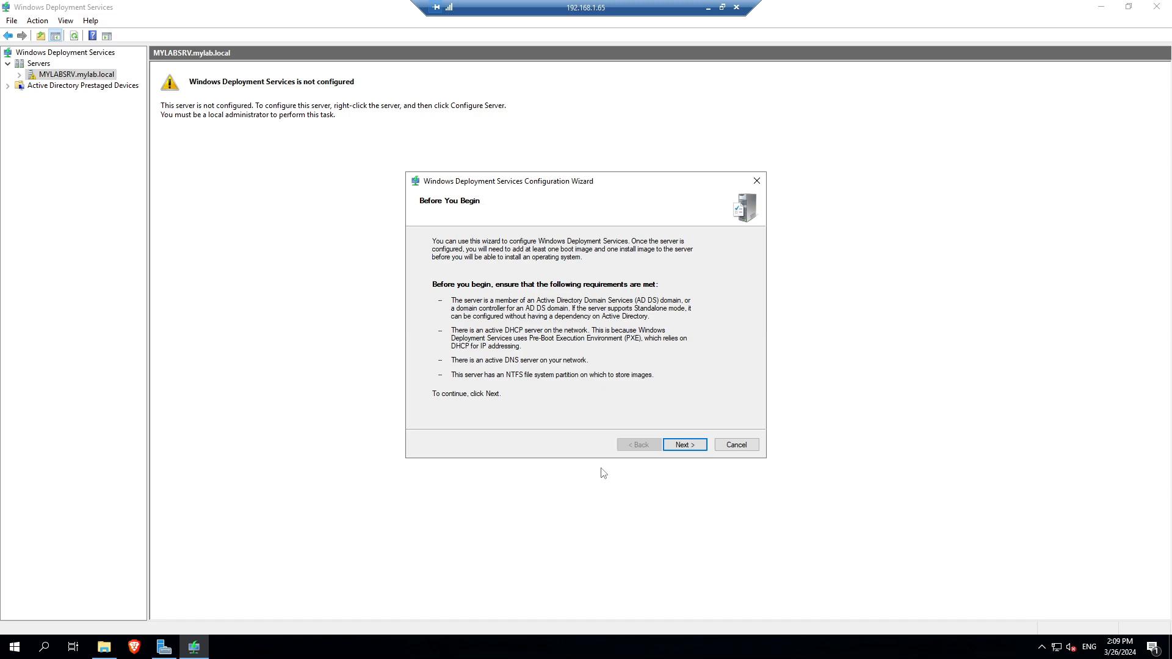
left_click(683, 447)
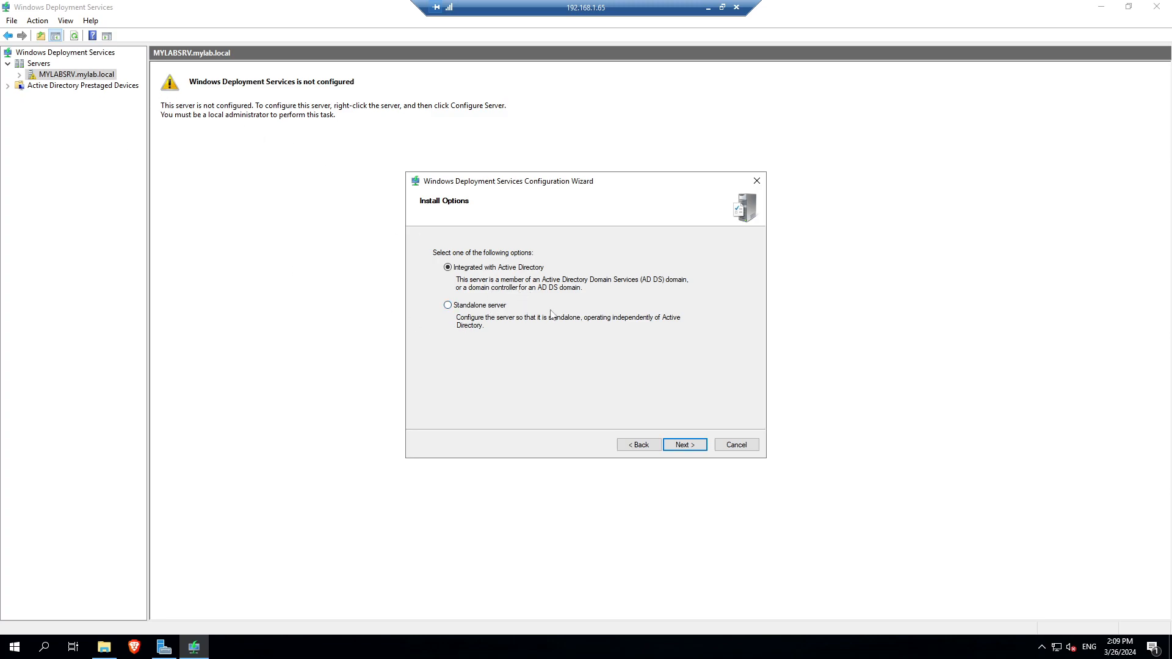
left_click(684, 445)
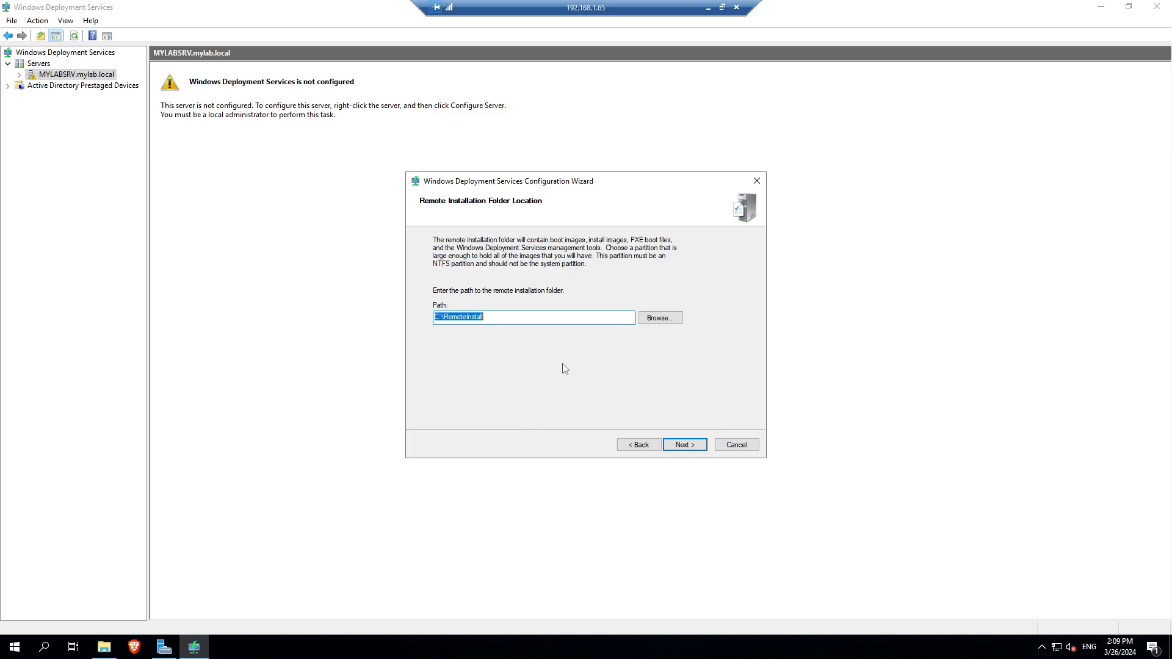
left_click(683, 445)
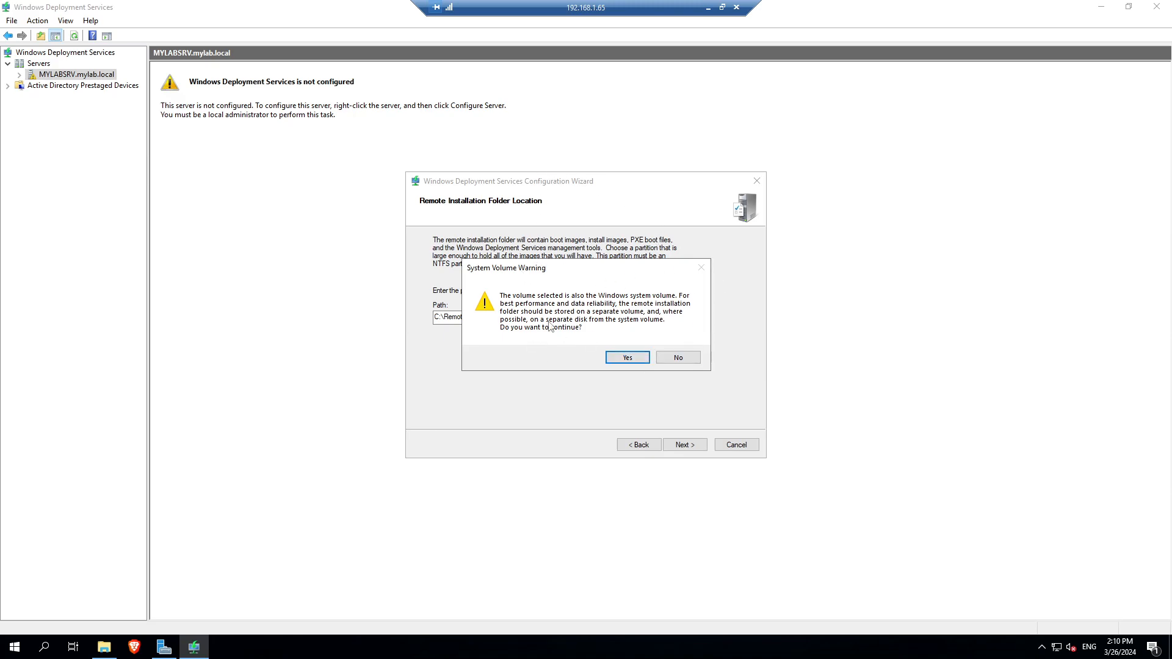
left_click(627, 358)
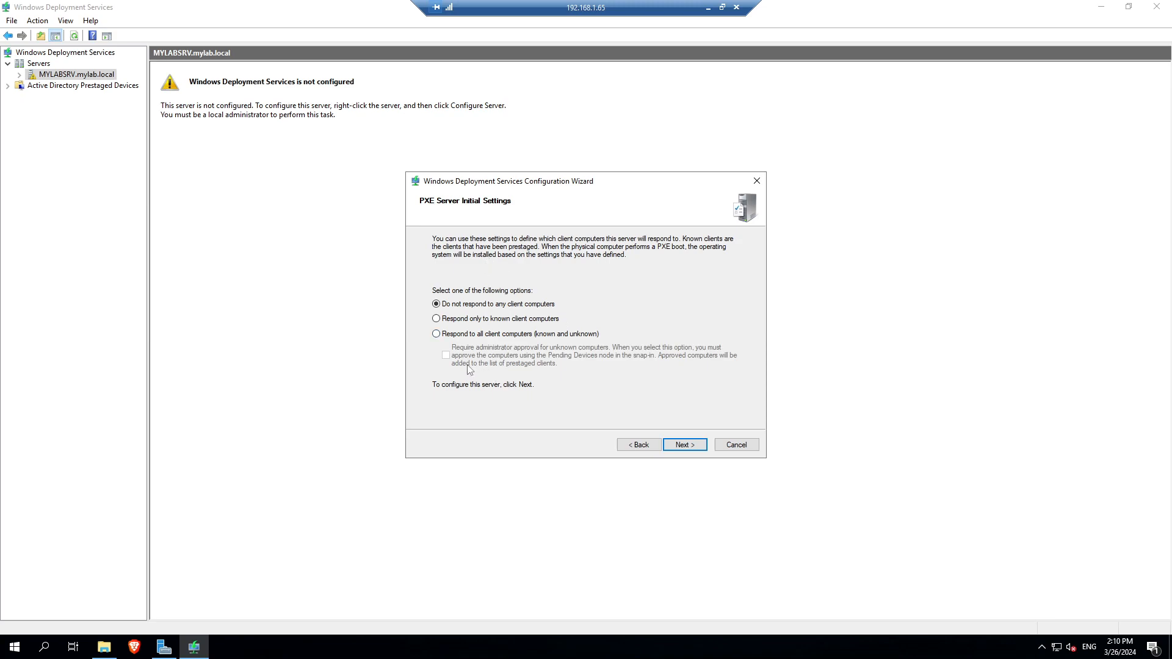
Set the PXE server to respond to all client computers (known and unknown), and finish the configuration without adding images now.
left_click(437, 334)
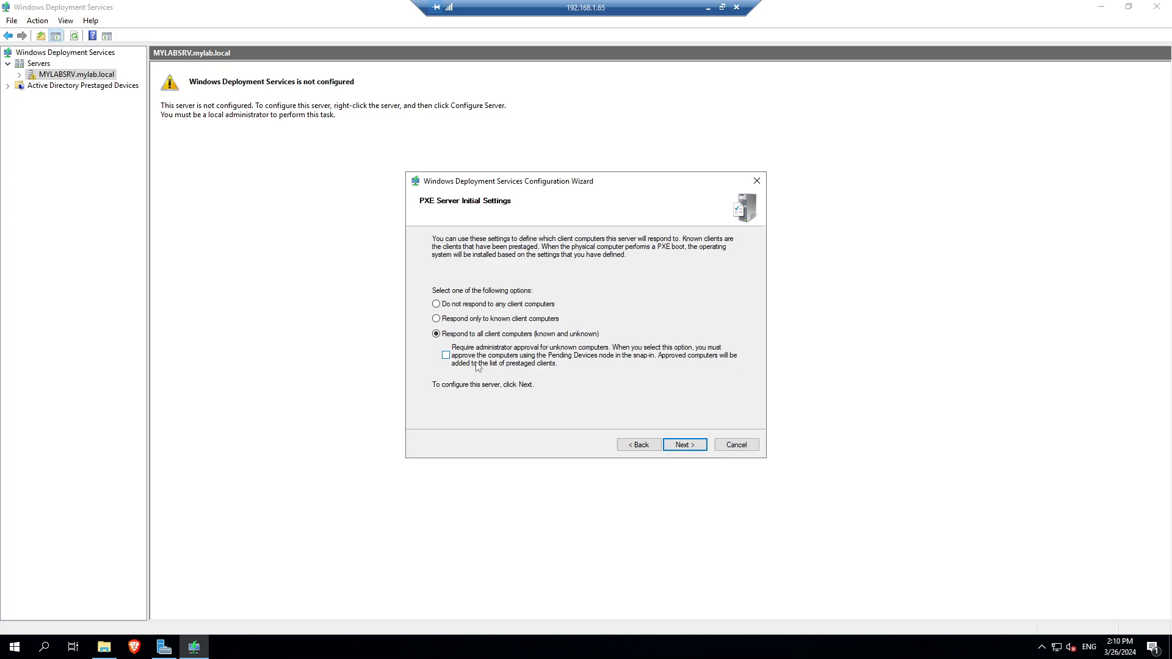
left_click(438, 320)
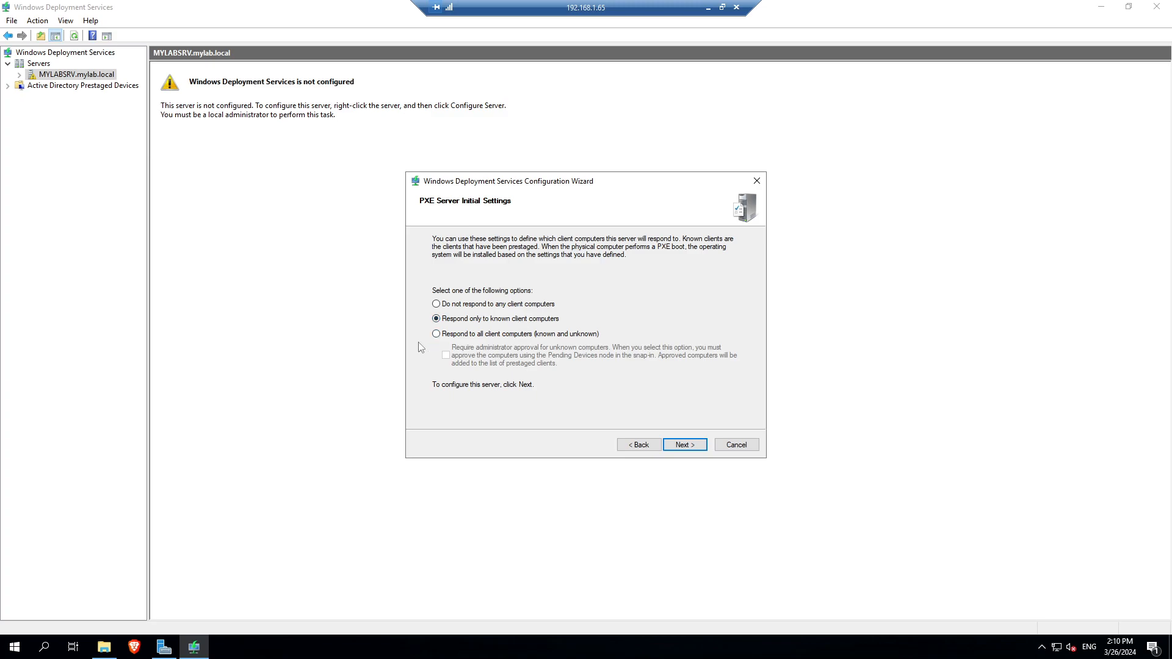
left_click(438, 305)
left_click(437, 335)
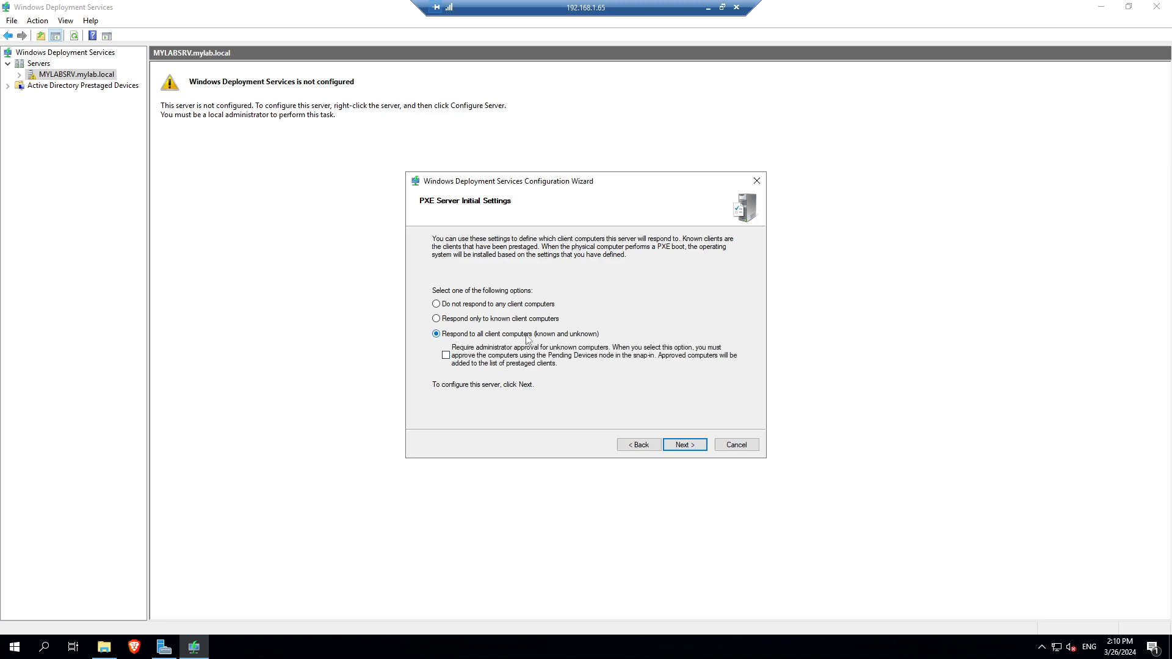
left_click(684, 445)
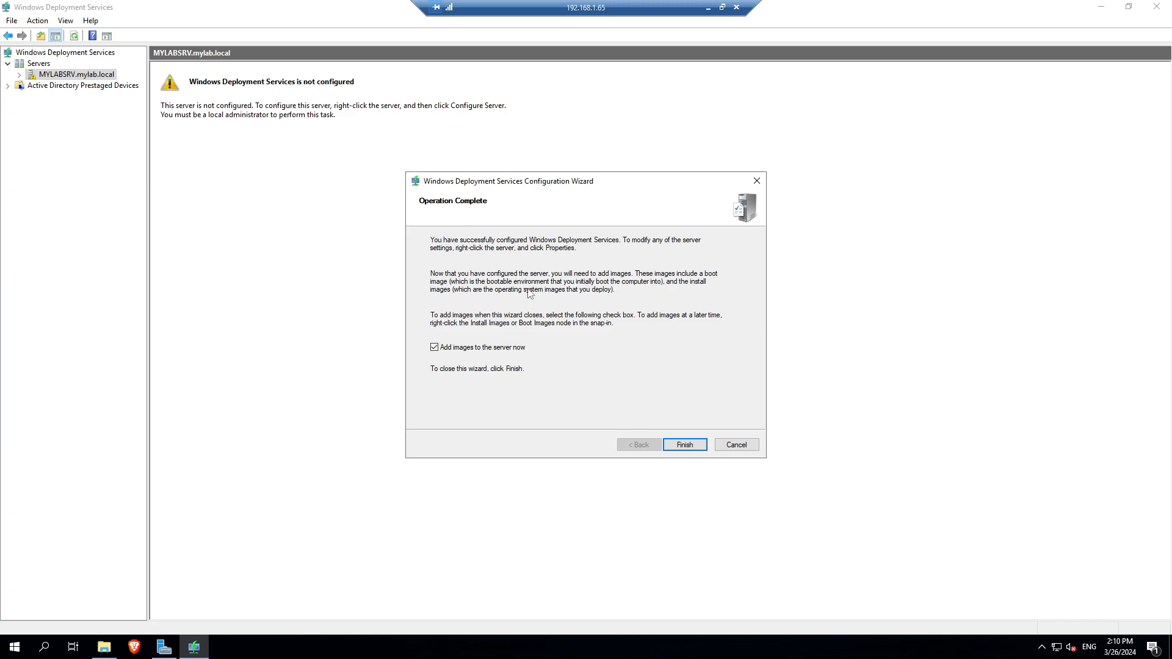
left_click(434, 348)
left_click(685, 446)
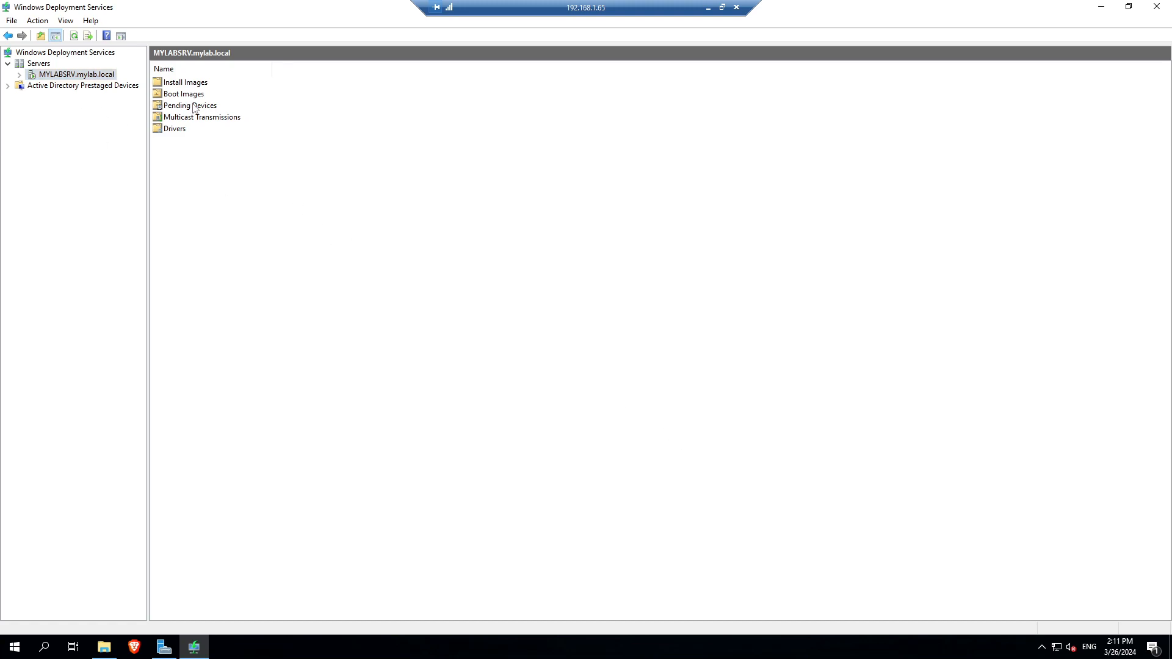
Examine the configured server's folders: Install Images, Boot Images, Pending Devices, Multicast Transmissions and Drivers.
left_click(187, 84)
left_click(195, 95)
left_click(204, 107)
left_click(221, 118)
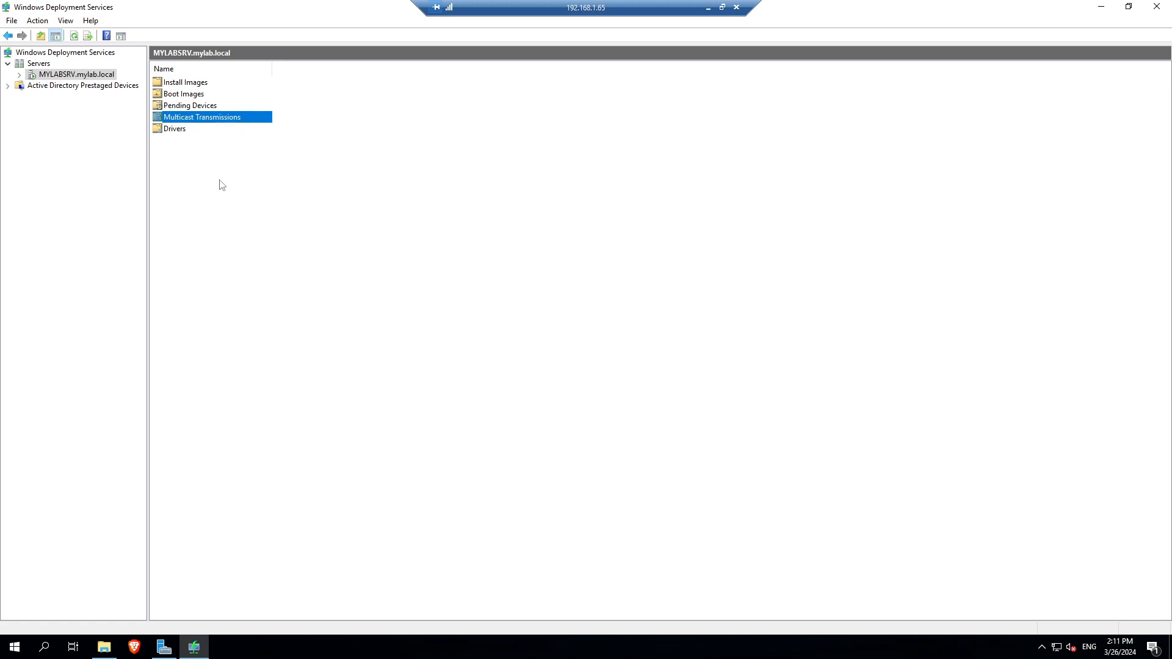
left_click(170, 132)
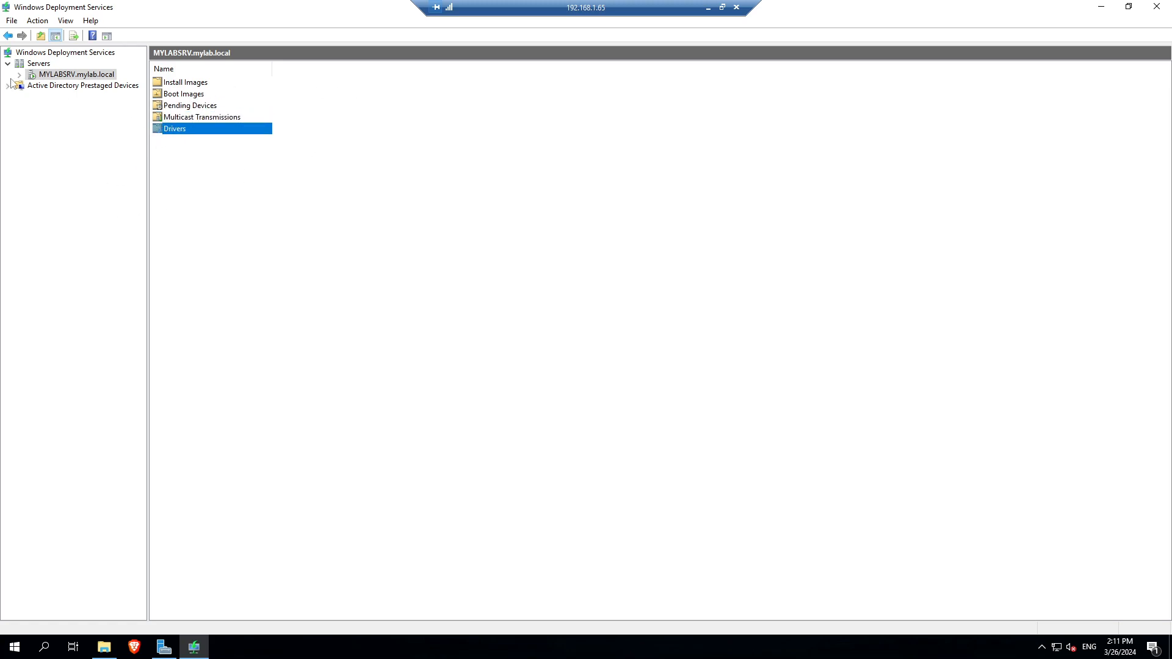
left_click(20, 75)
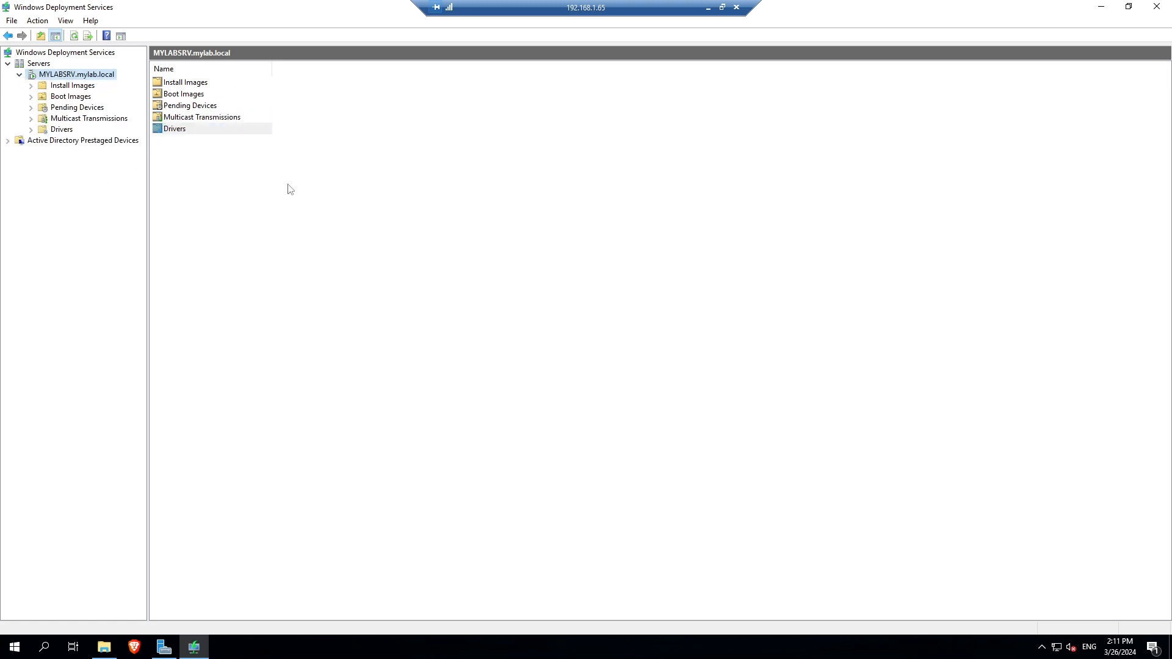
left_click(196, 84)
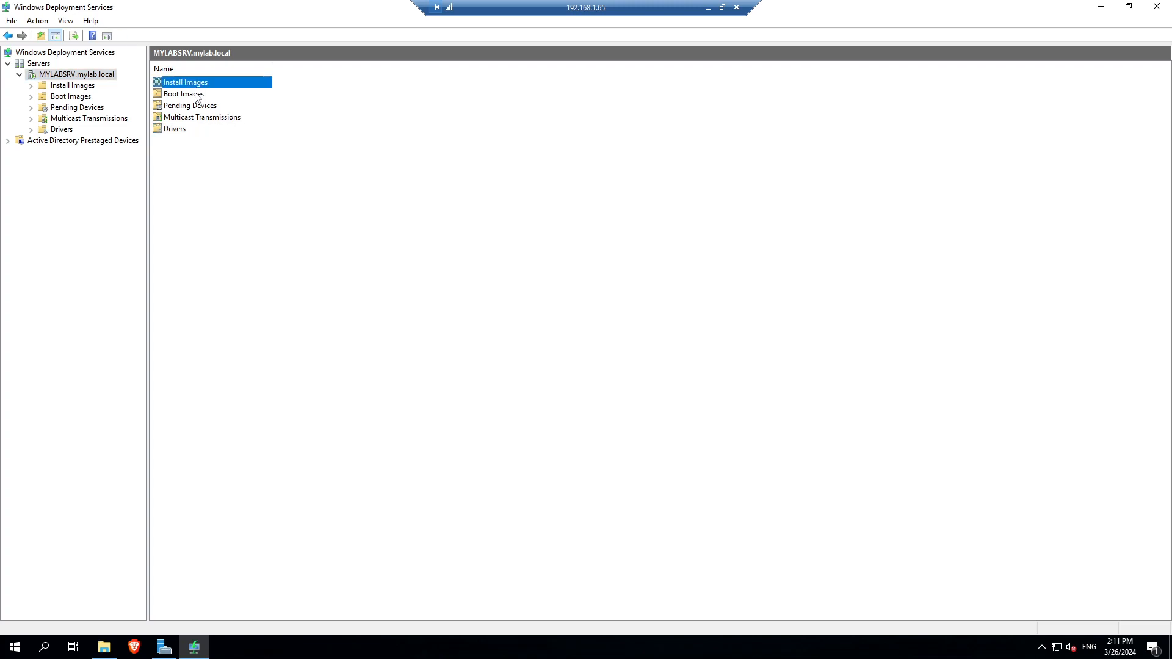
left_click(197, 95)
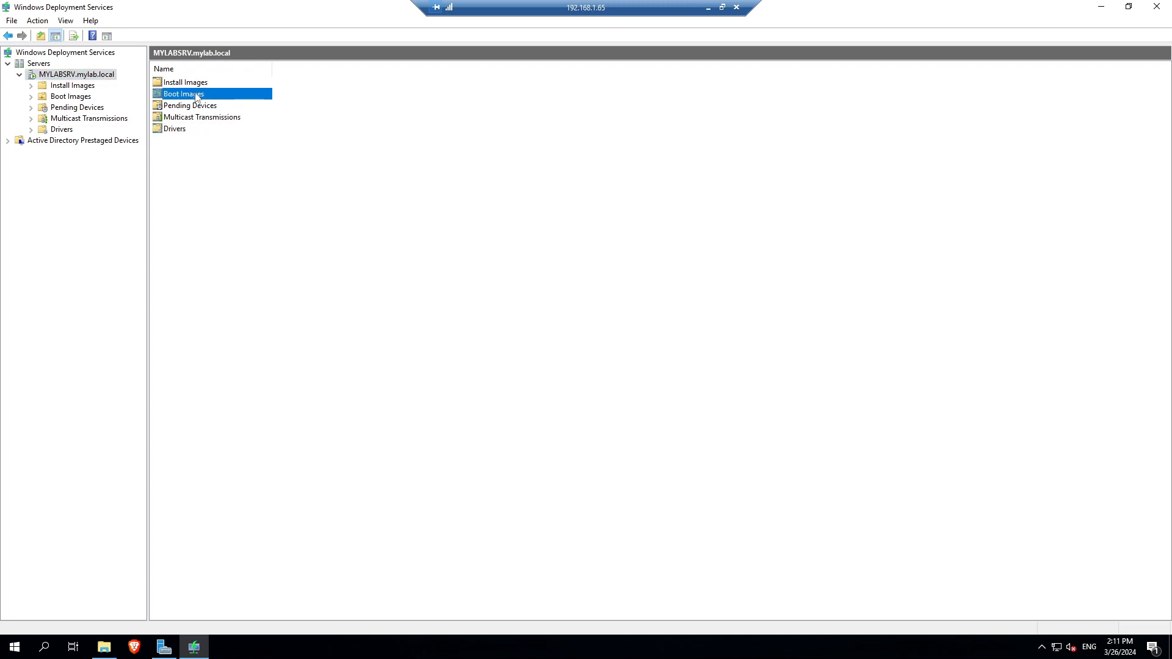
left_click(227, 220)
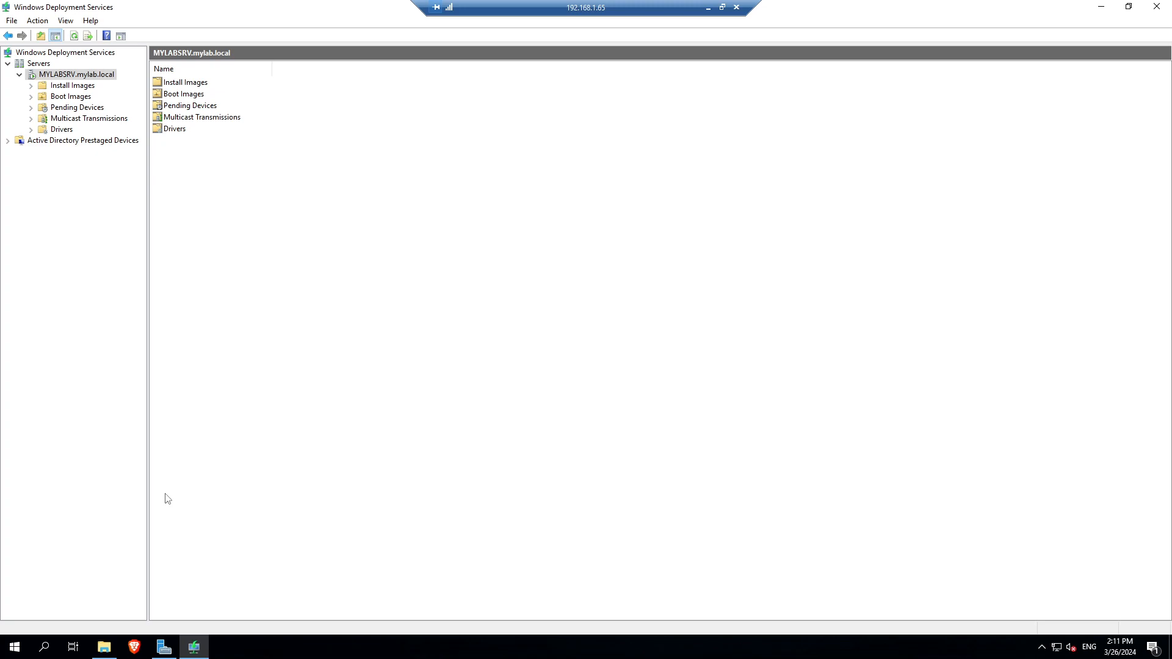
Mount the Windows1022H2 disc image from the Downloads folder in File Explorer.
left_click(104, 647)
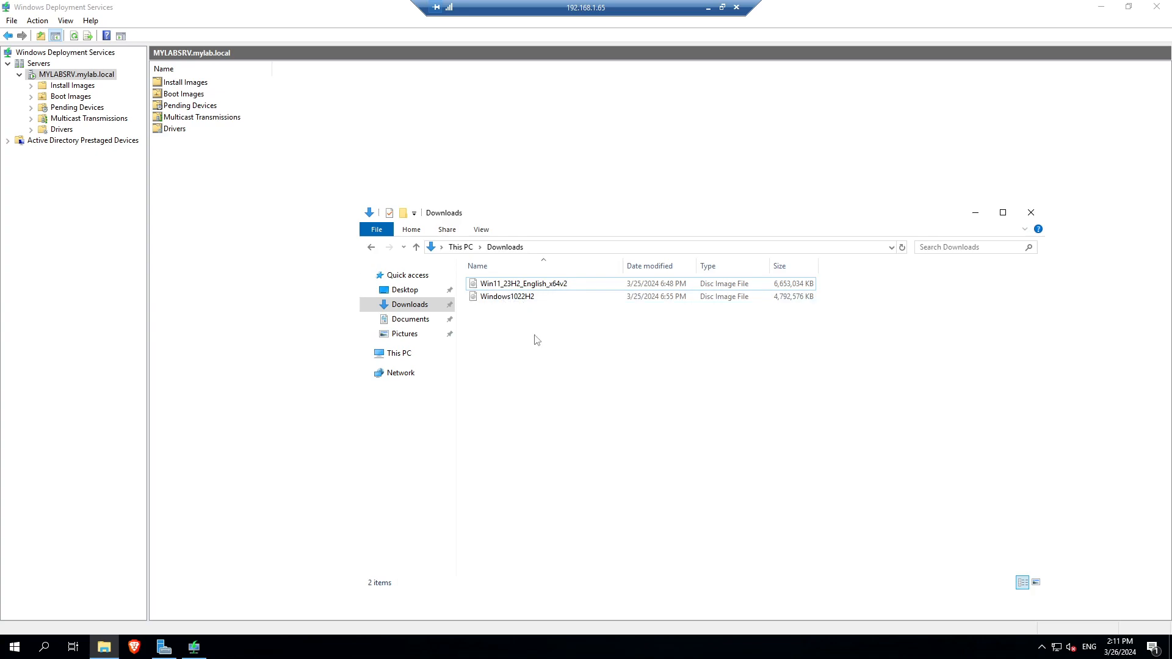
left_click(510, 287)
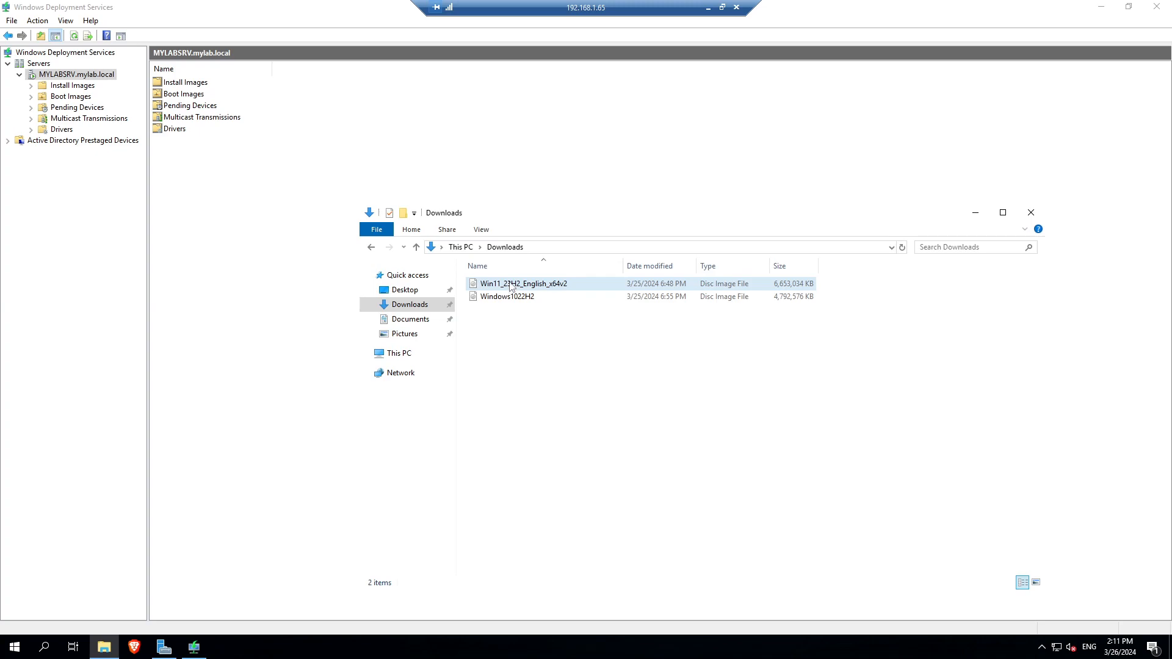
left_click(511, 287)
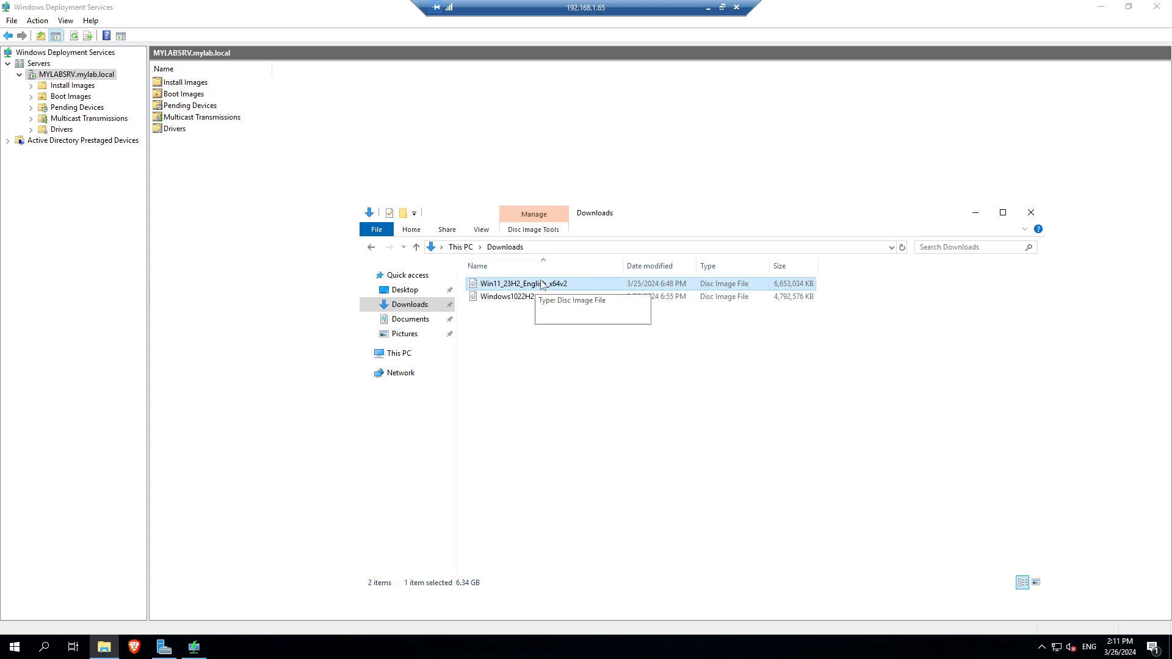
left_click(580, 338)
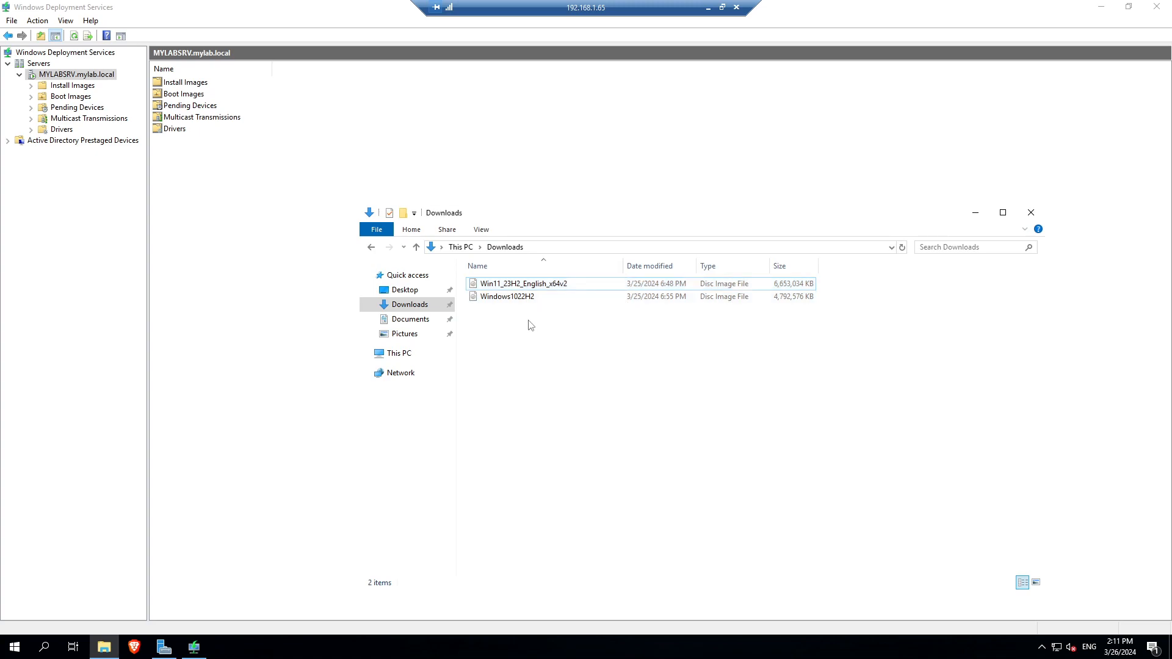
left_click(511, 299)
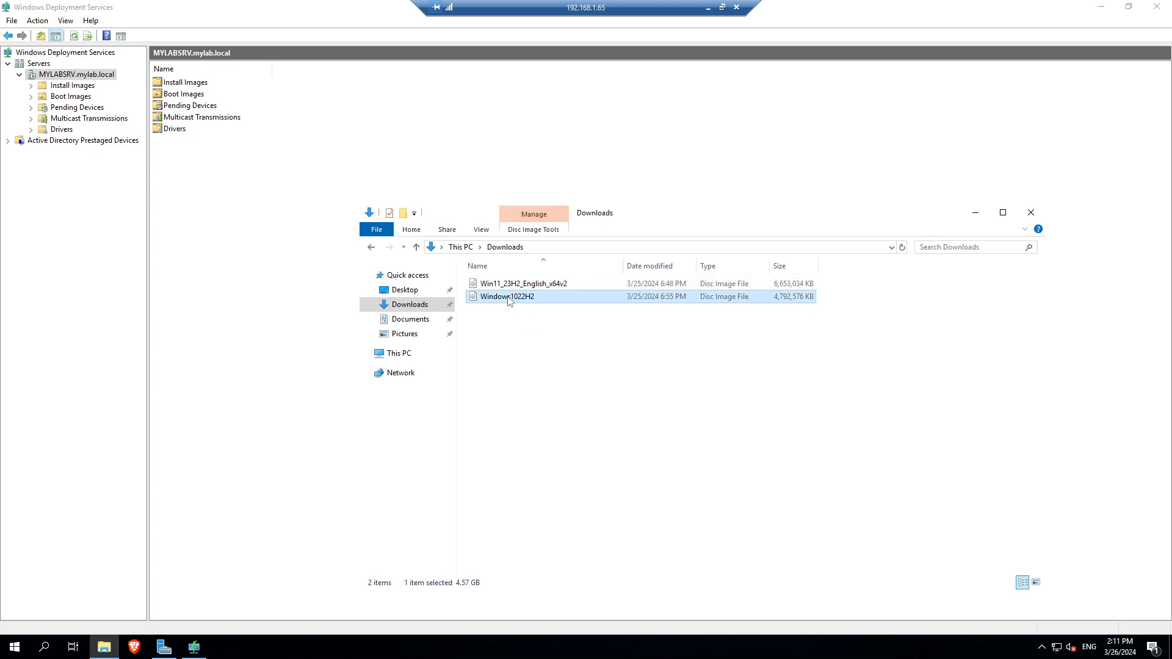
right_click(510, 301)
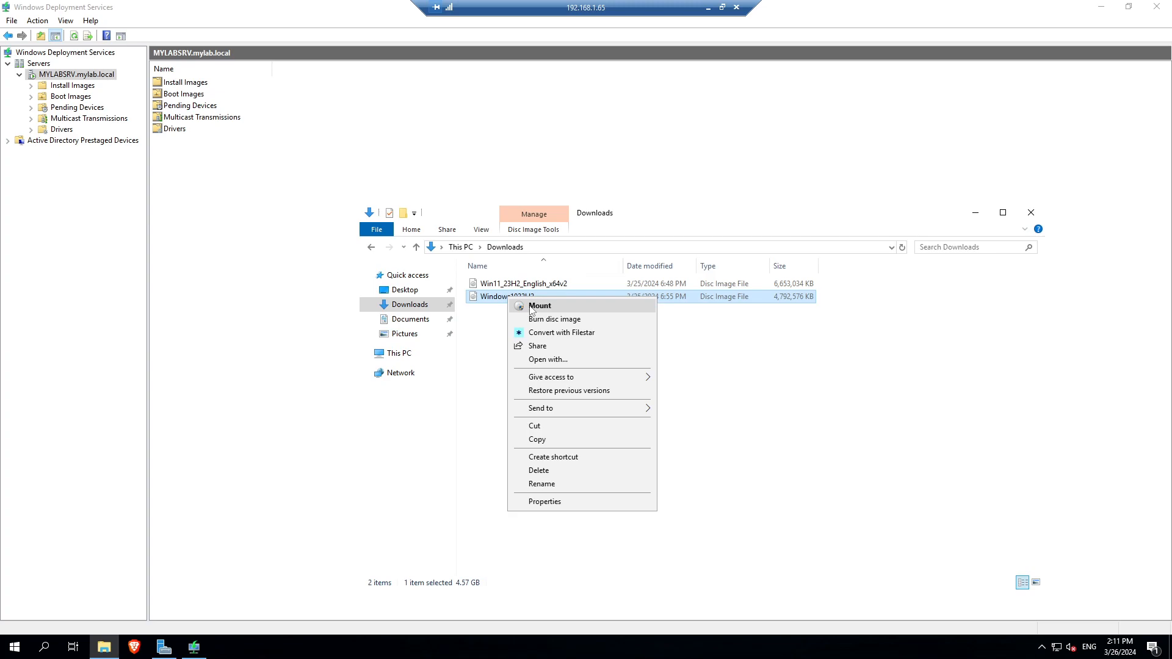
left_click(539, 306)
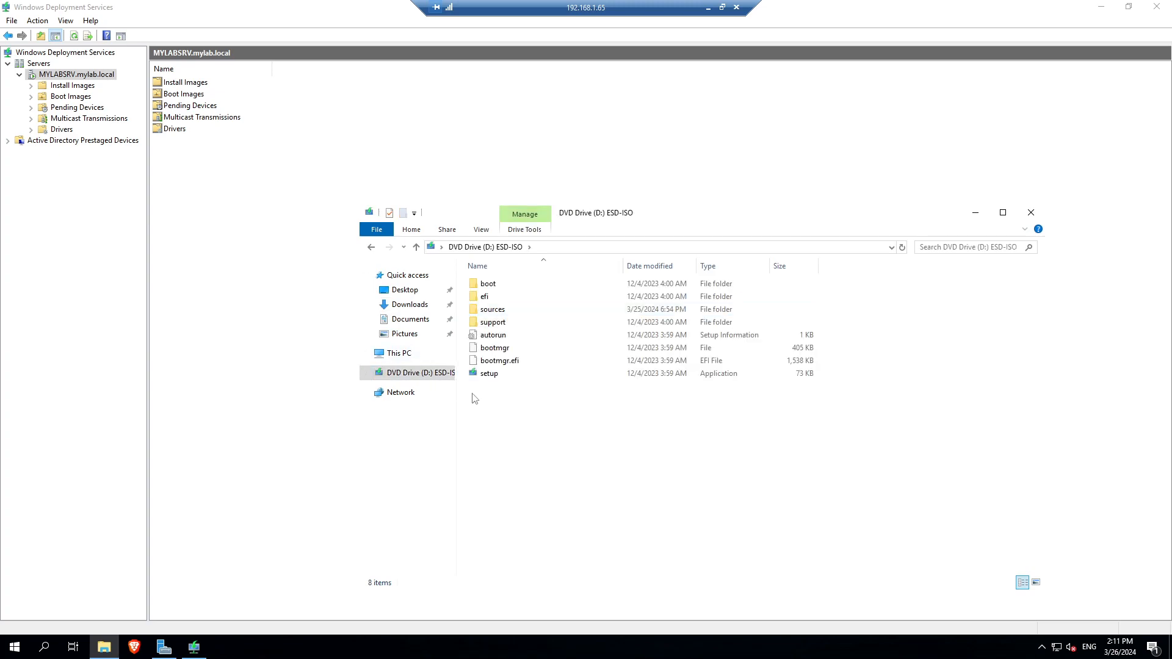
Locate boot.wim in the sources folder of the mounted Windows 10 disc, and close the File Explorer window.
double_click(497, 314)
left_click(524, 440)
scroll(524, 440, "down", 10)
left_click(498, 295)
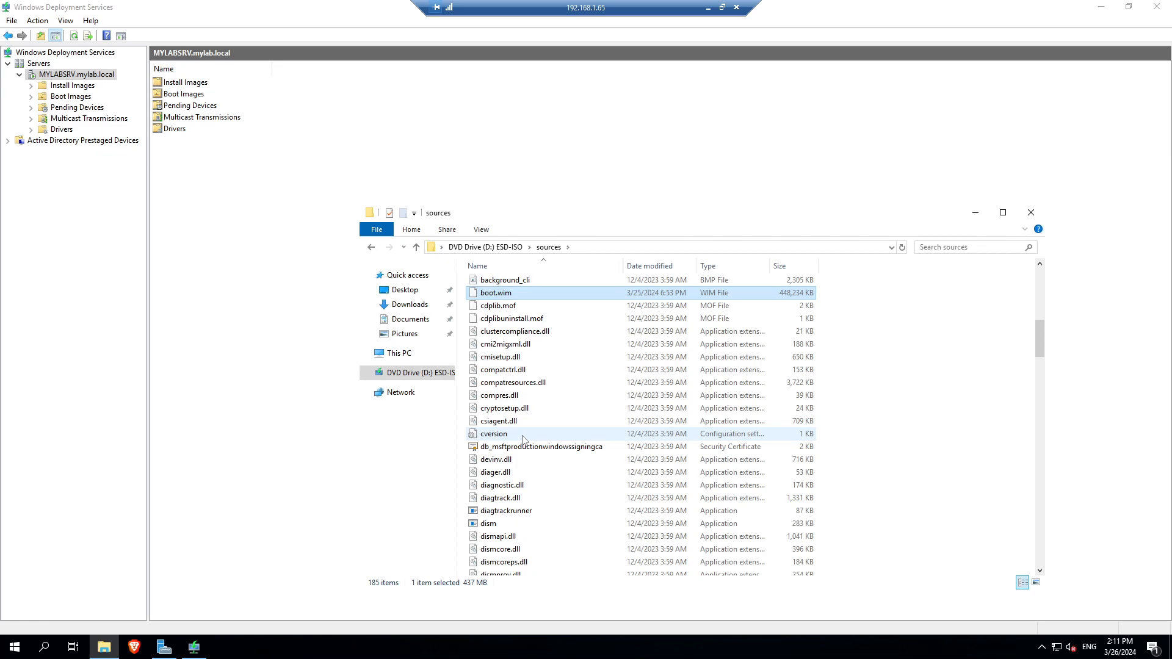
left_click(892, 330)
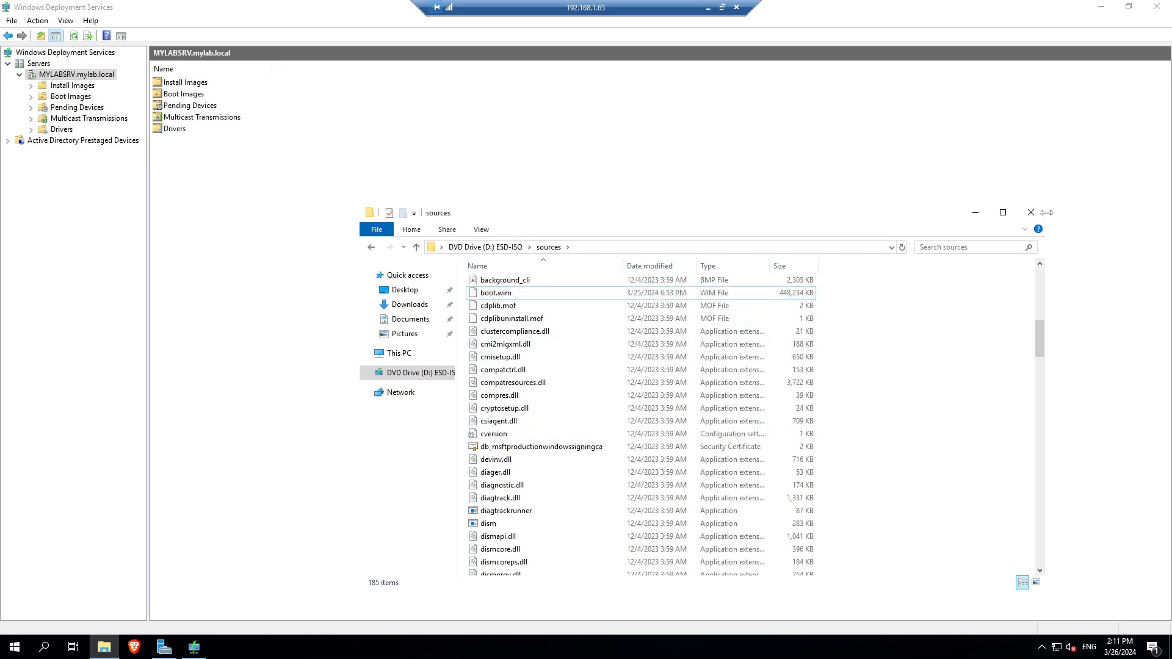
left_click(1031, 212)
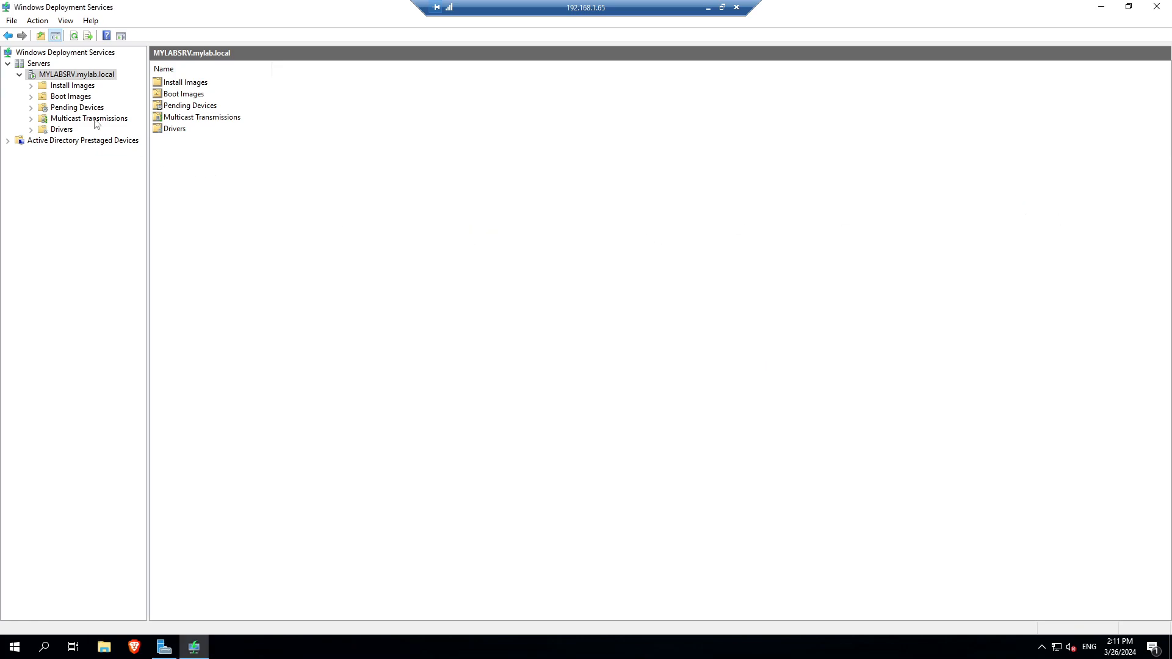
Start adding a boot image to Boot Images, using D:\sources\boot.wim as the image file.
left_click(67, 98)
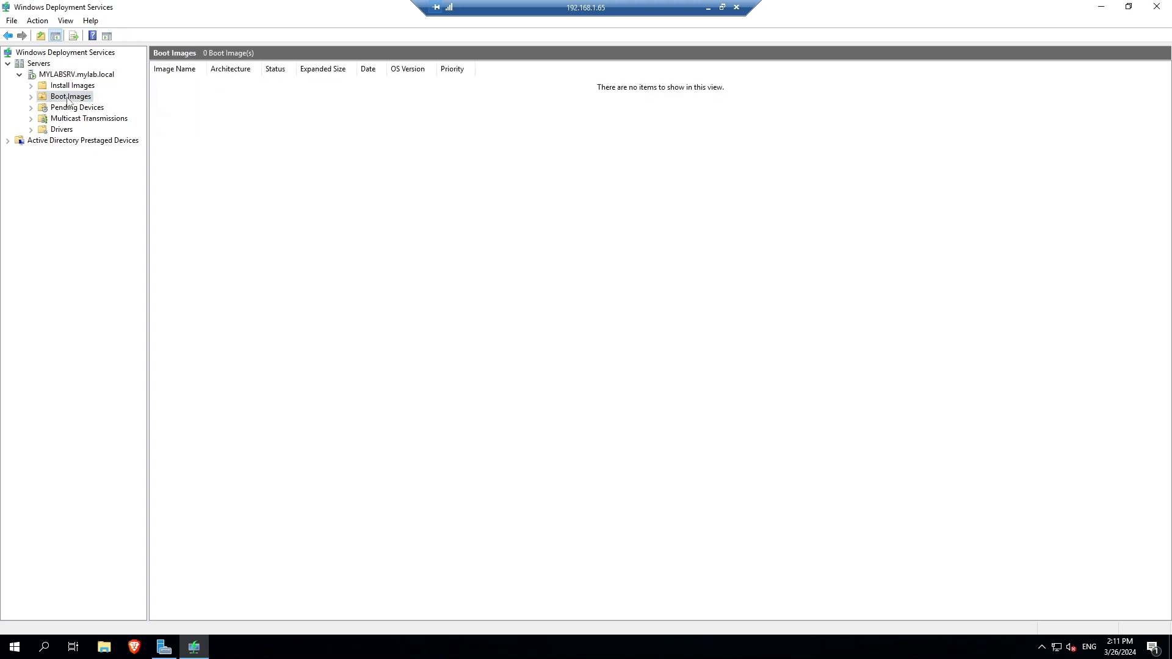
right_click(67, 98)
left_click(92, 103)
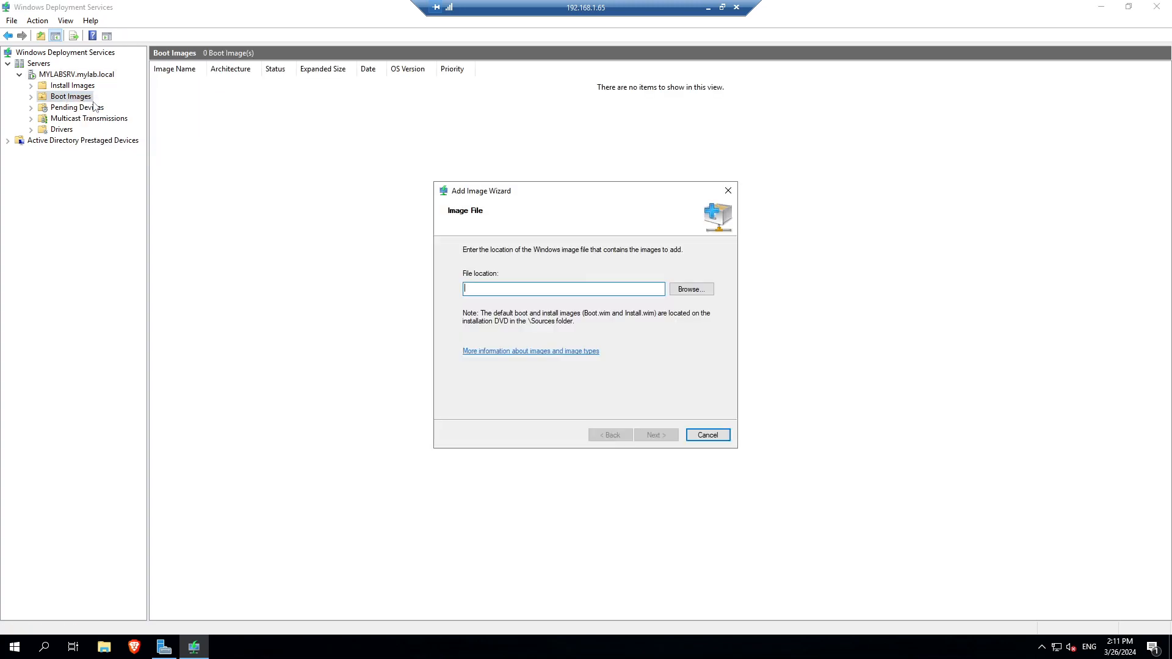
left_click(686, 291)
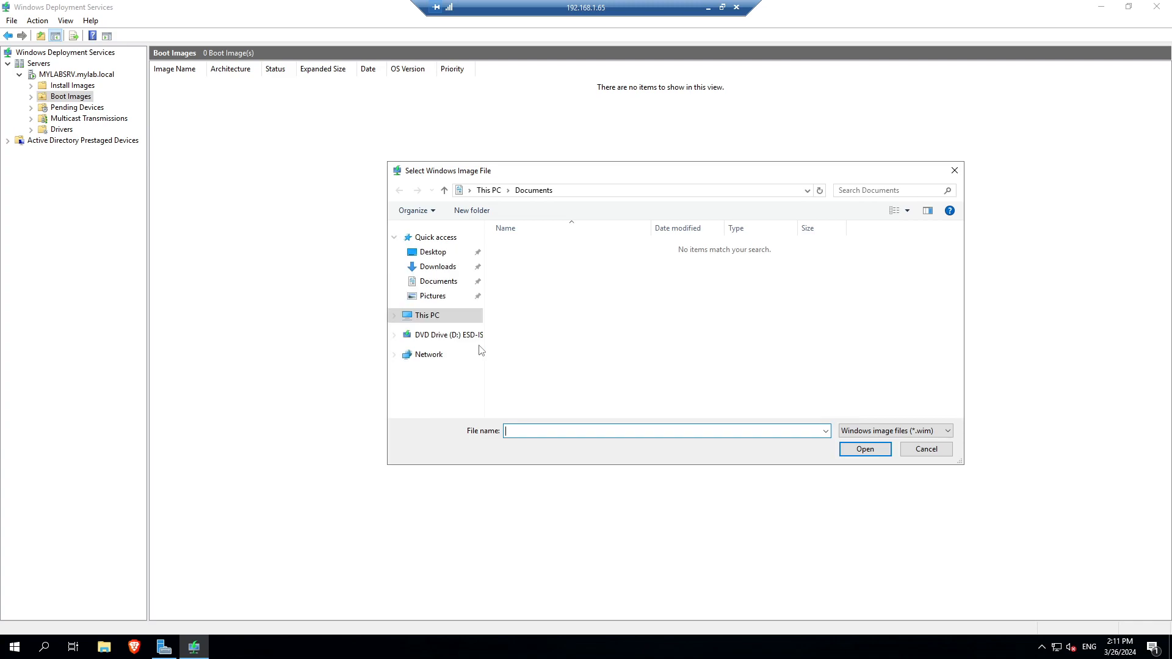
left_click(448, 335)
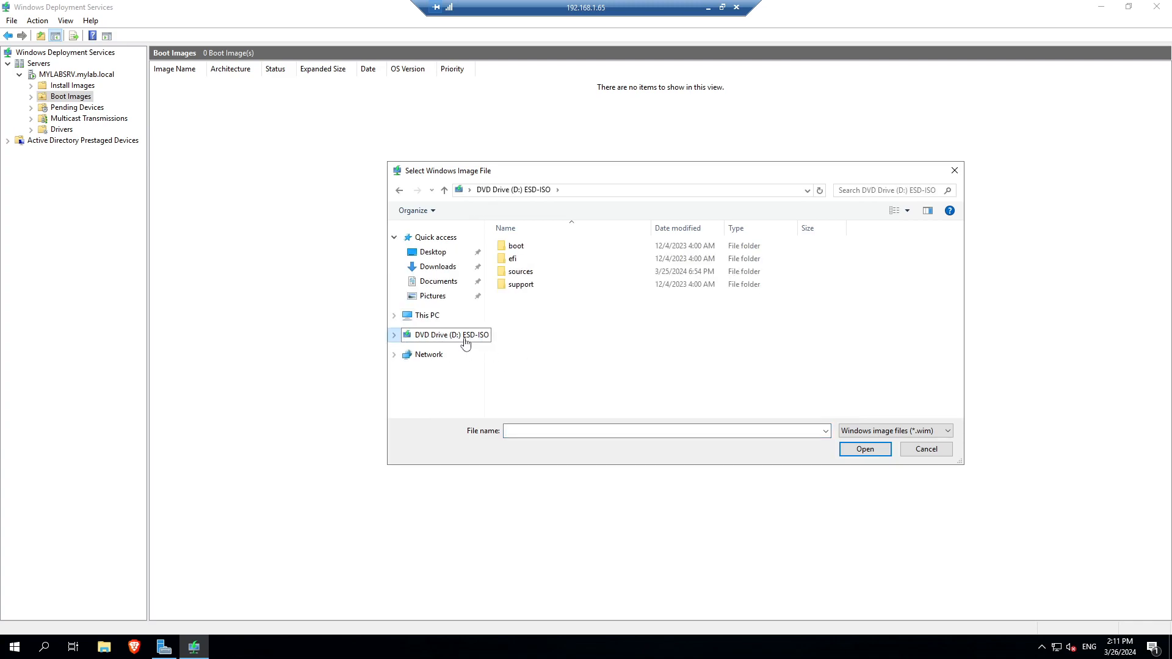
double_click(537, 274)
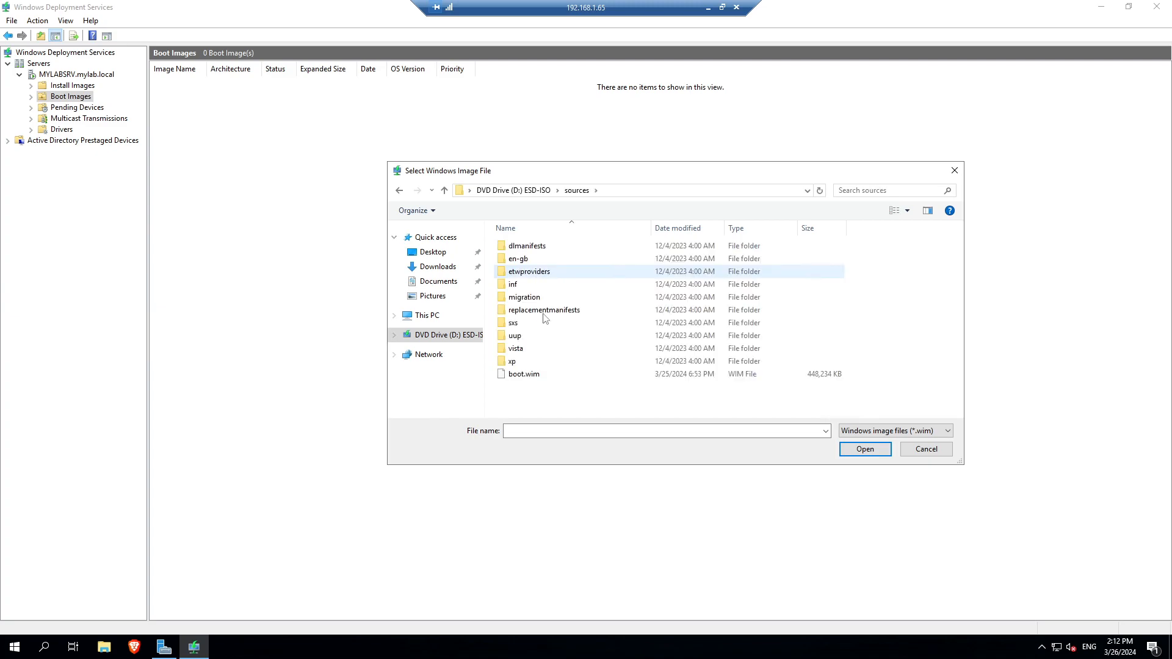
left_click(541, 377)
left_click(864, 449)
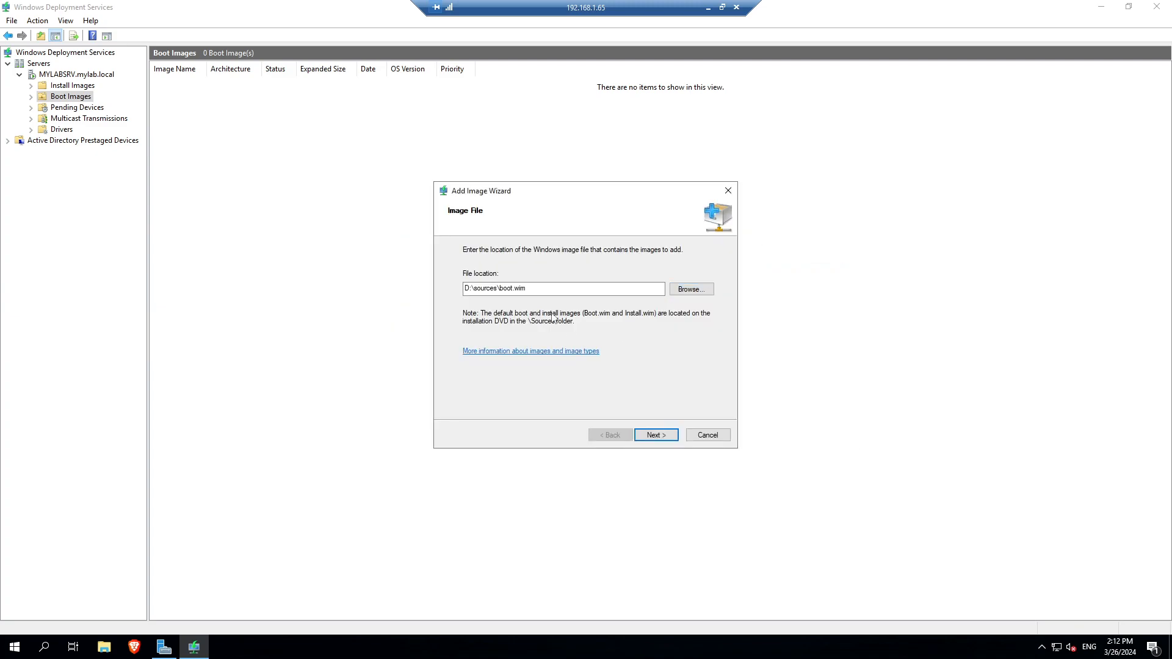
left_click(643, 436)
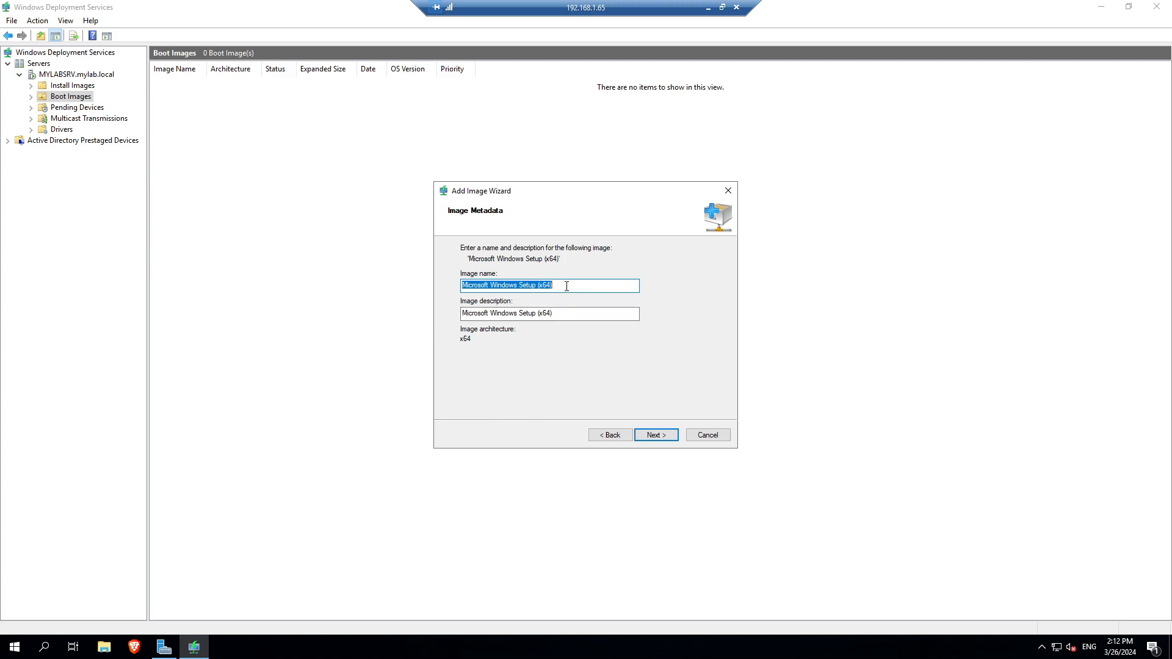
Set the boot image's name and description to Windows 10 Boot, and finish adding it to the server.
type("Windows 10 Boot")
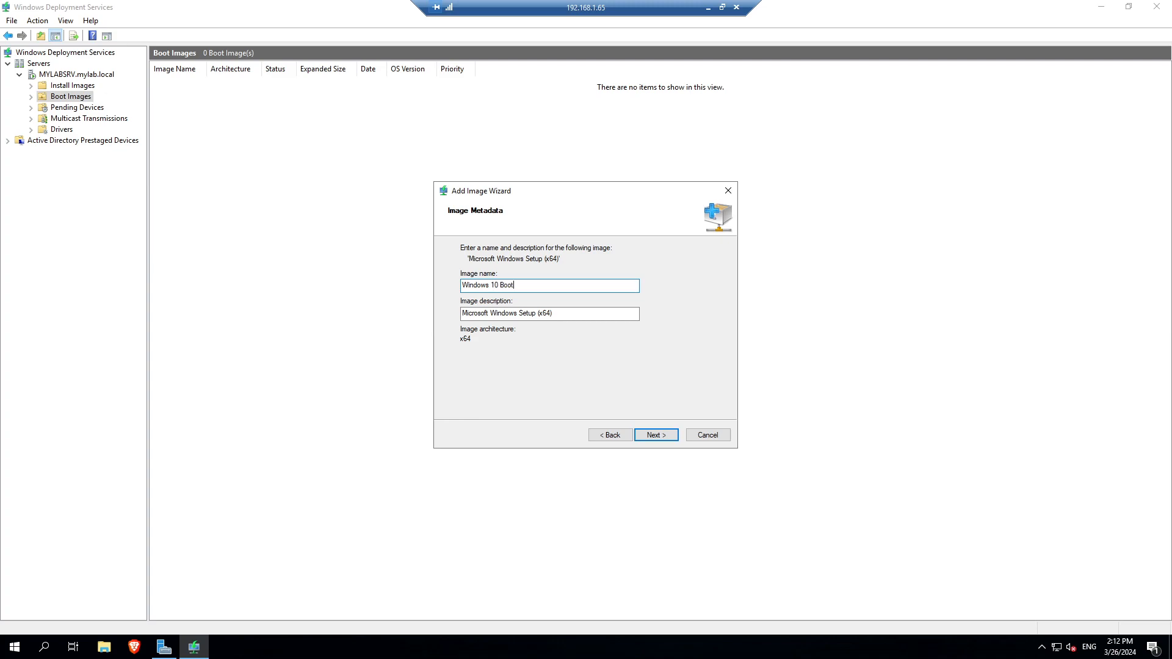
key("ctrl+a")
key("ctrl+c")
left_click(570, 311)
key("ctrl+a")
key("ctrl+v")
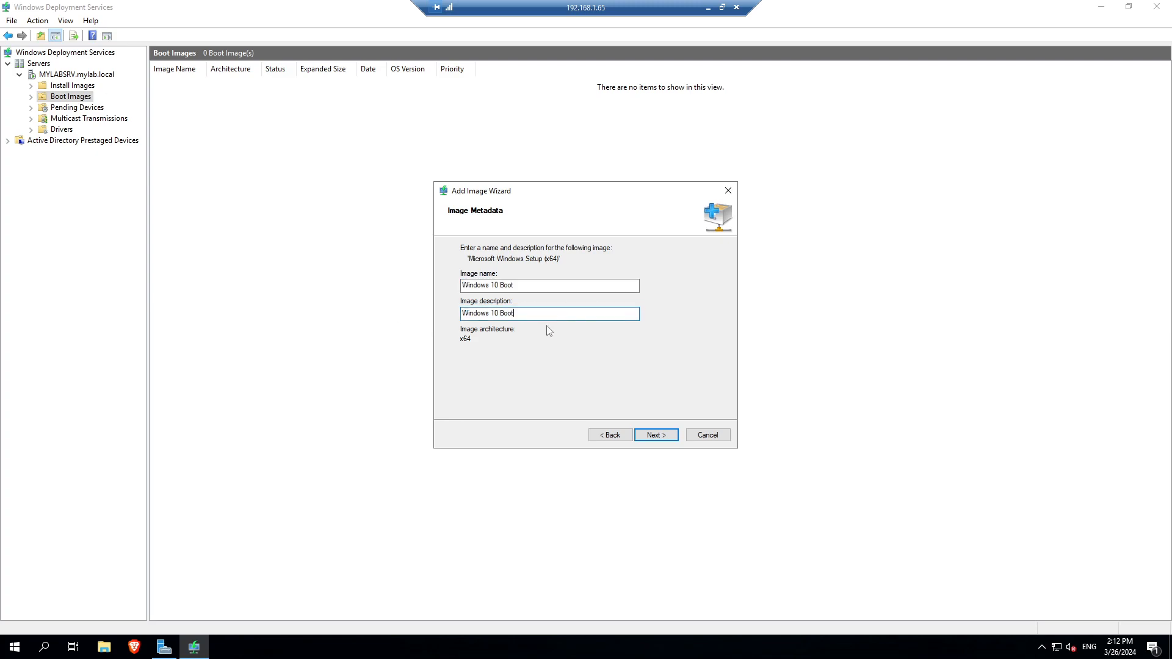
left_click(652, 438)
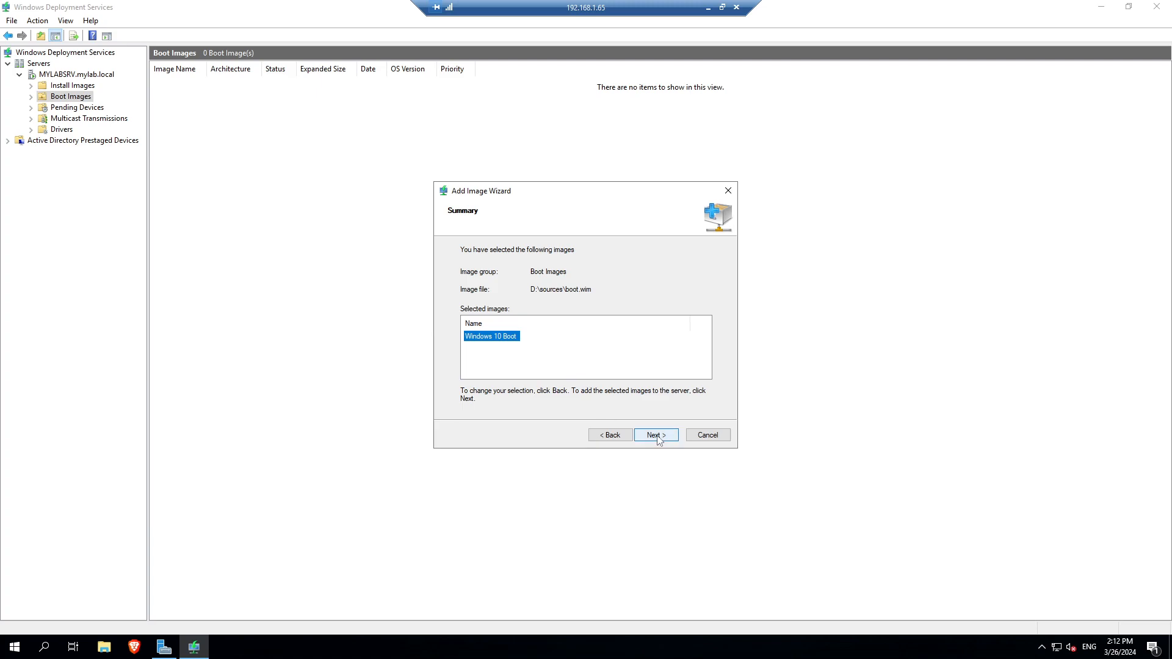
left_click(655, 435)
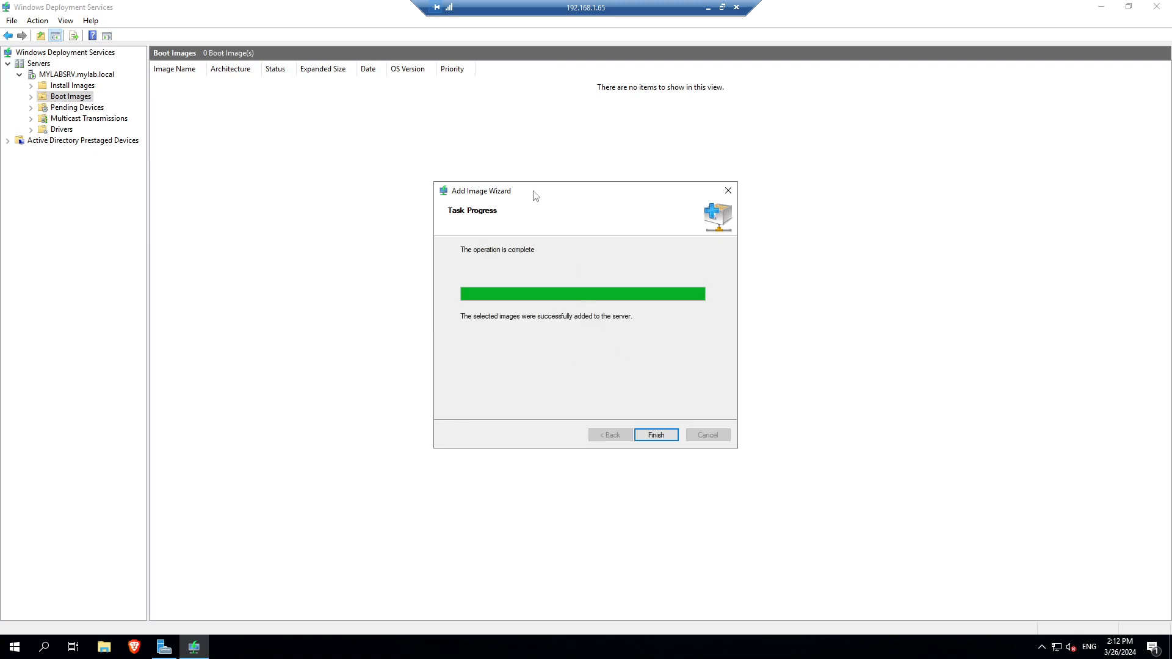
left_click(656, 435)
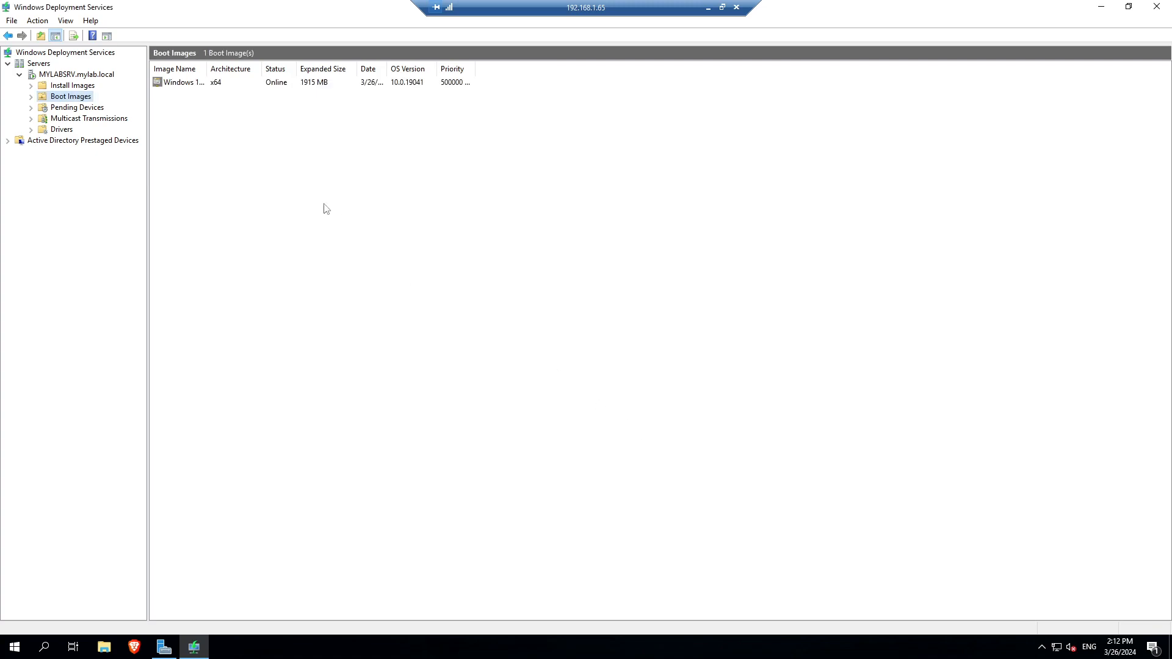
left_click(183, 84)
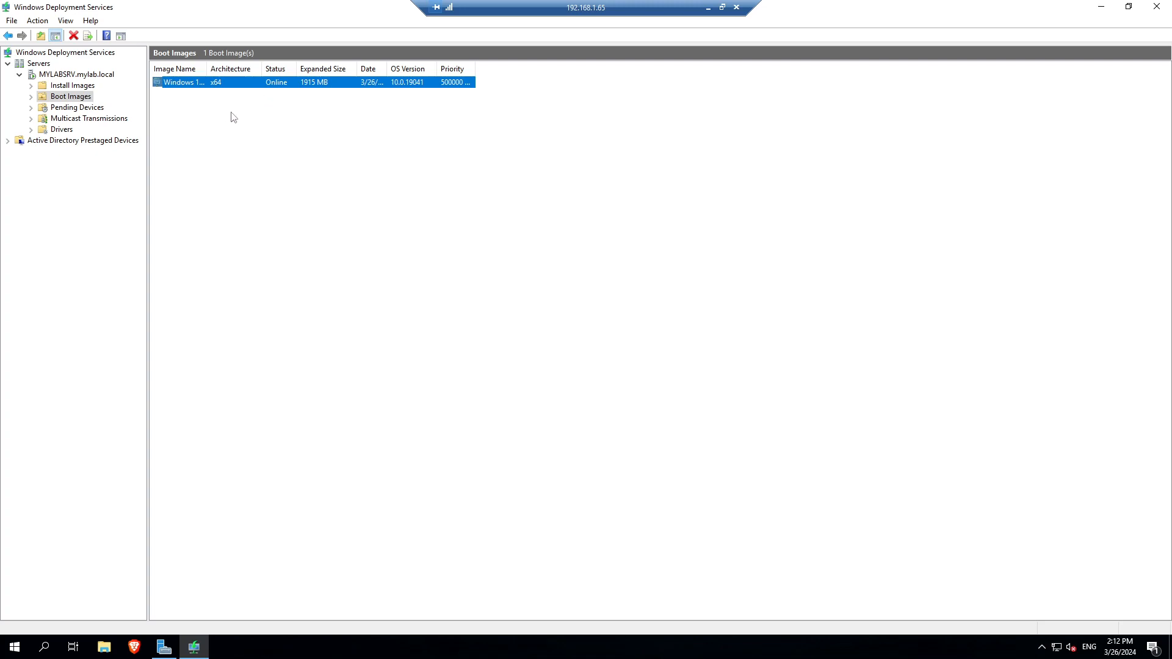
left_click(242, 121)
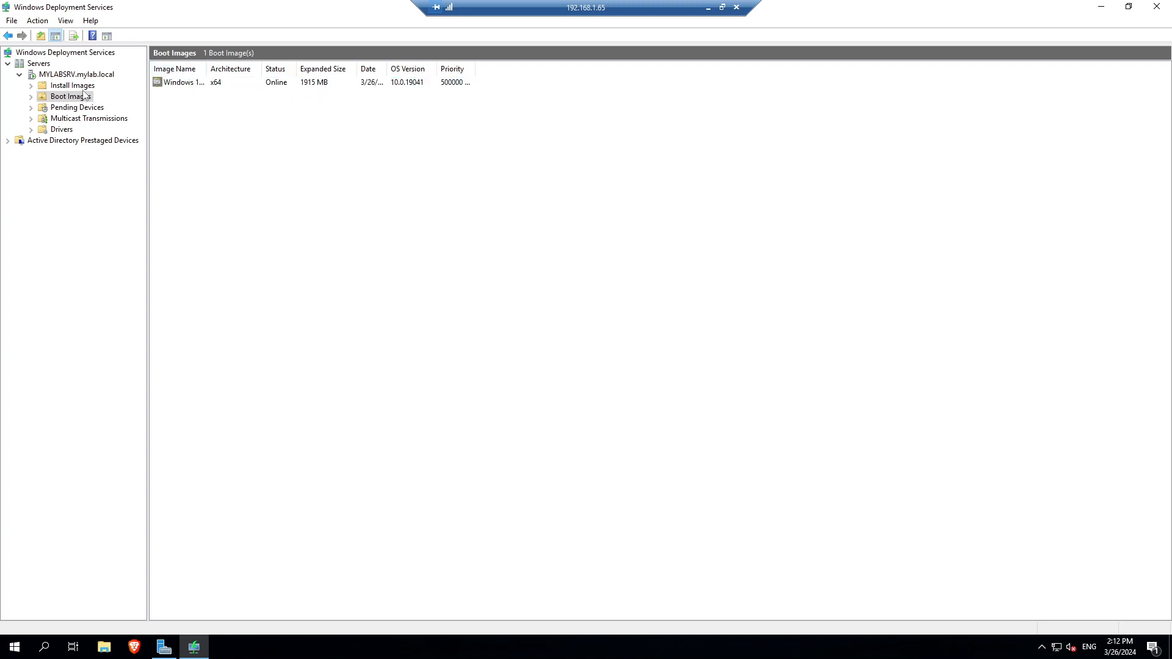
Eject the mounted Windows 10 disc, DVD Drive (D:) ESD-ISO, in File Explorer.
left_click(104, 648)
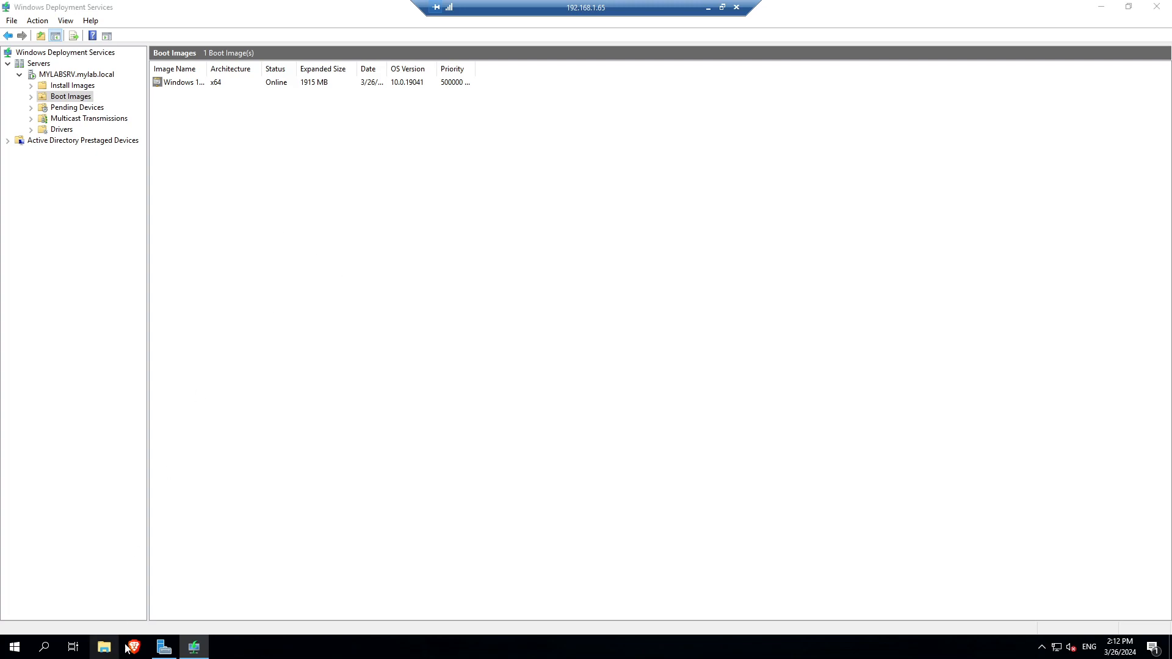
right_click(414, 372)
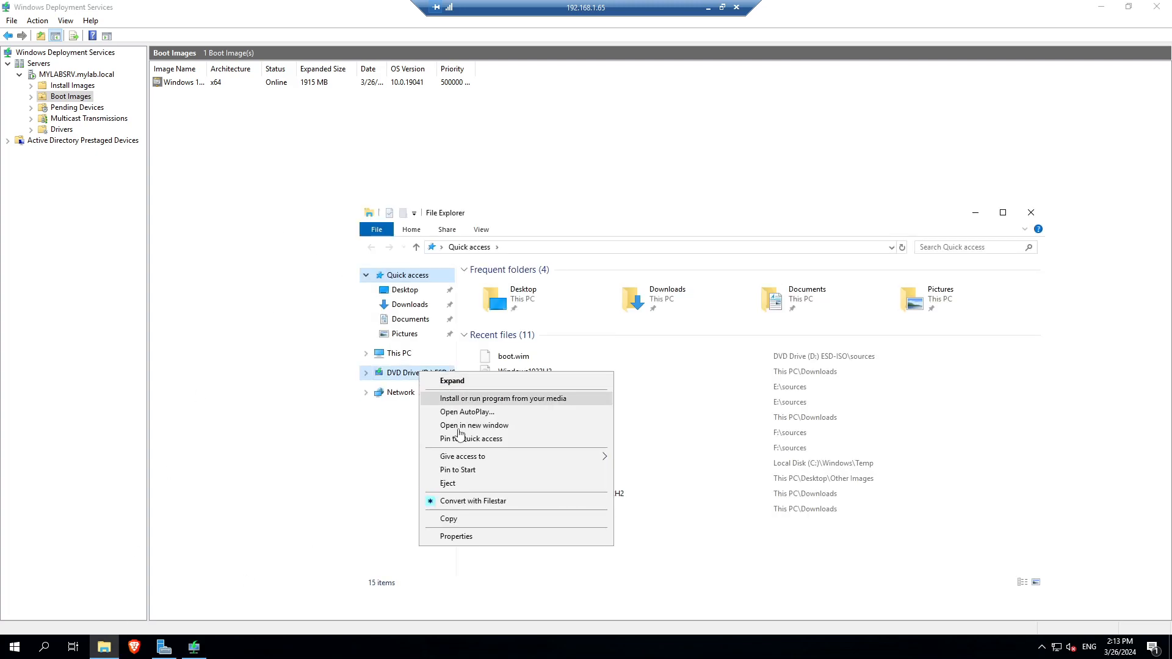
left_click(447, 483)
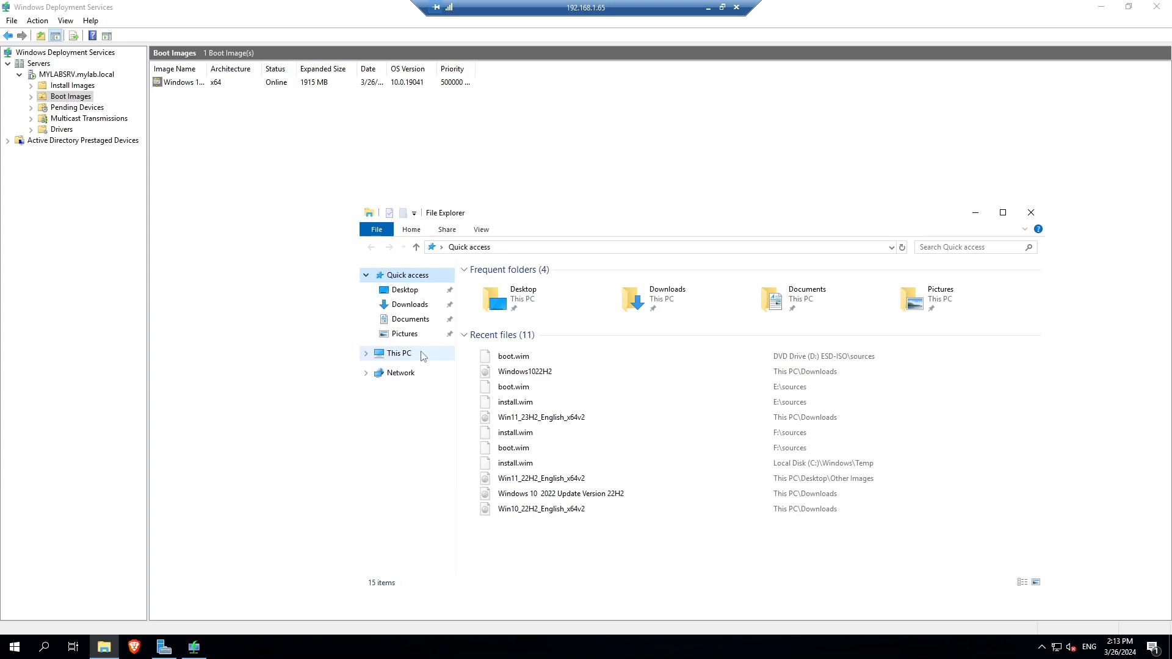
Mount the Win11_23H2_English_x64v2 disc image from Downloads, allowing the file to open.
left_click(409, 304)
left_click(513, 285)
right_click(513, 286)
left_click(545, 298)
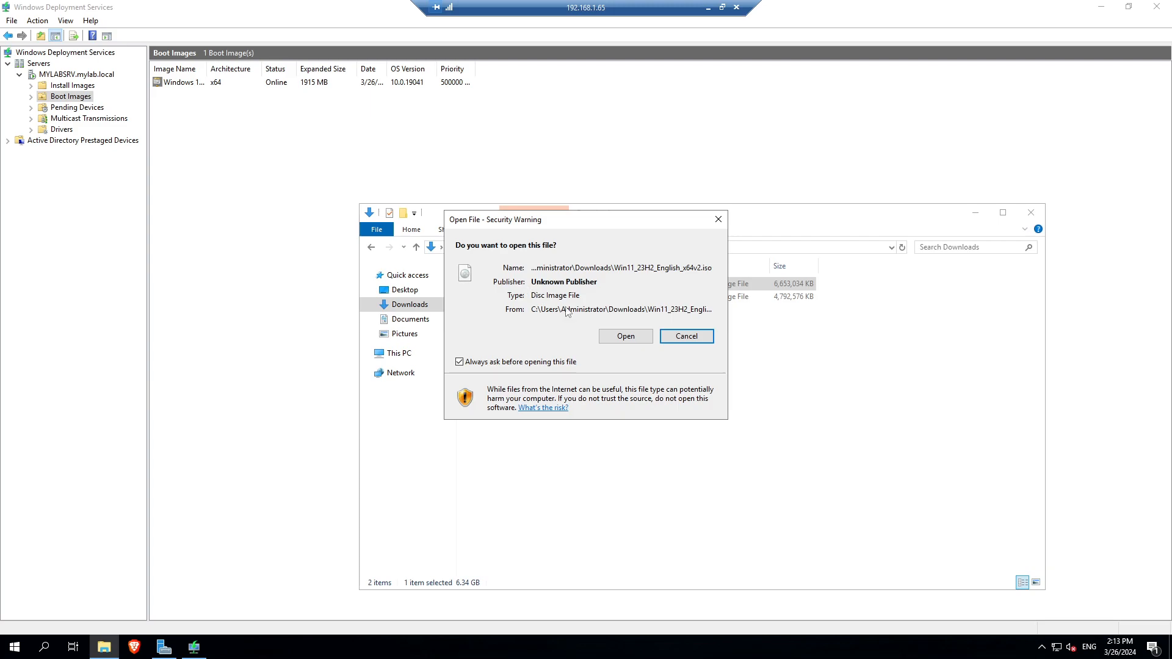
left_click(625, 337)
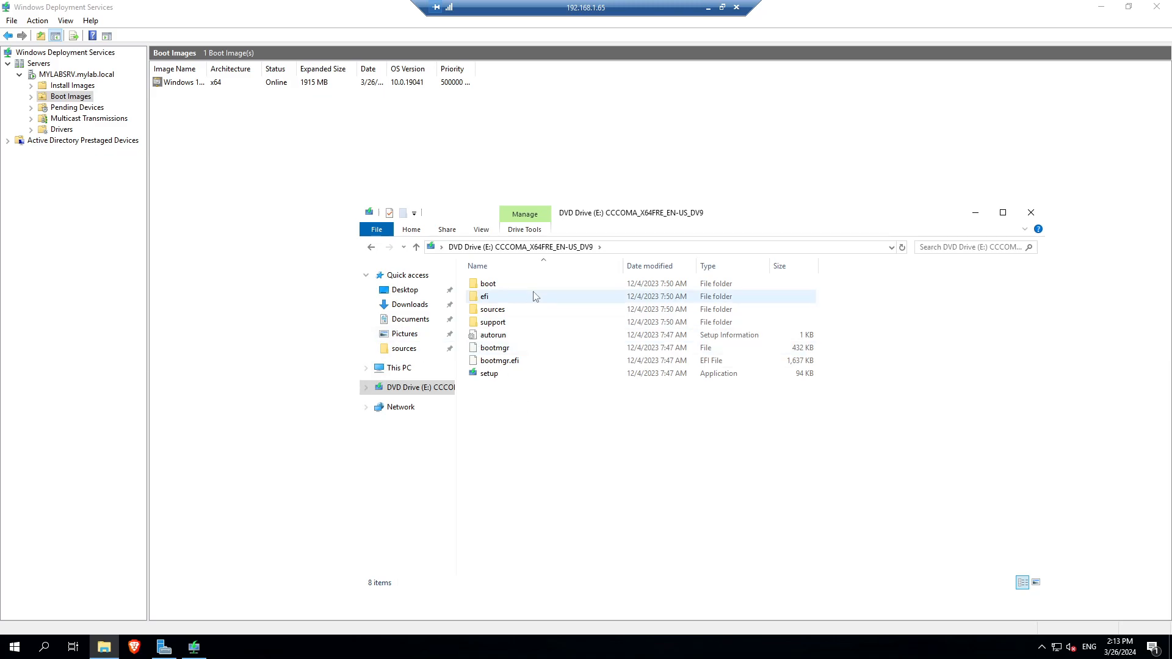
Locate install.wim in the sources folder of the mounted Windows 11 disc, and close the File Explorer window.
double_click(515, 313)
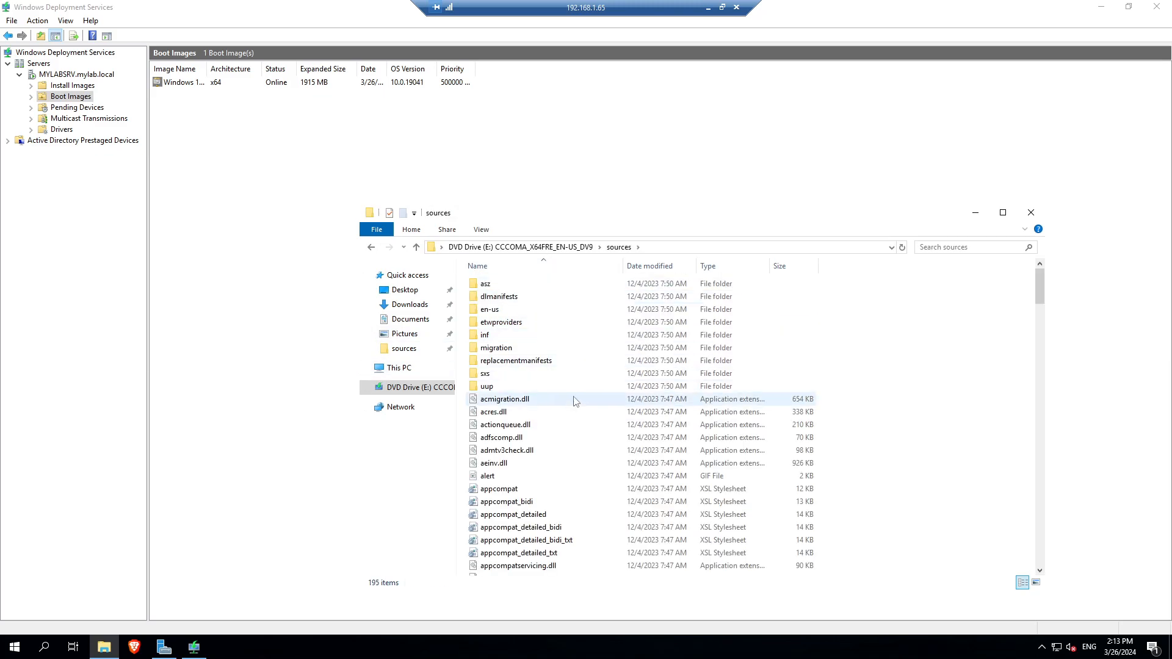
scroll(528, 512, "down", 6)
left_click(527, 508)
key("i")
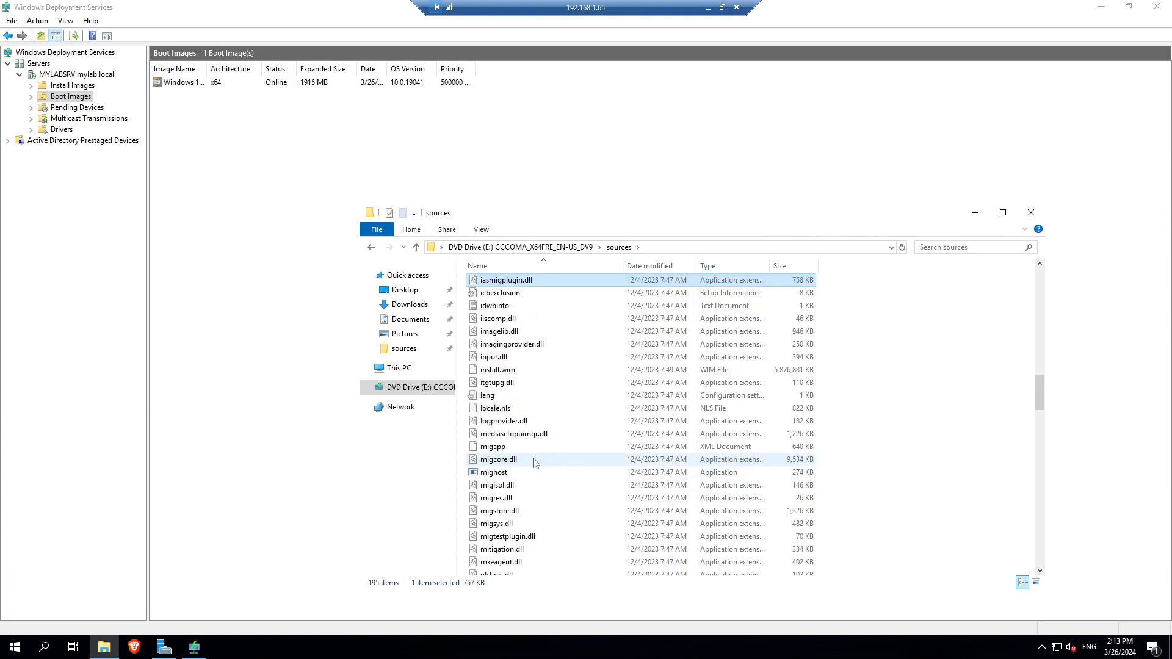
key("i")
key("i")
key("i")
key("i")
key("i")
key("i")
key("i")
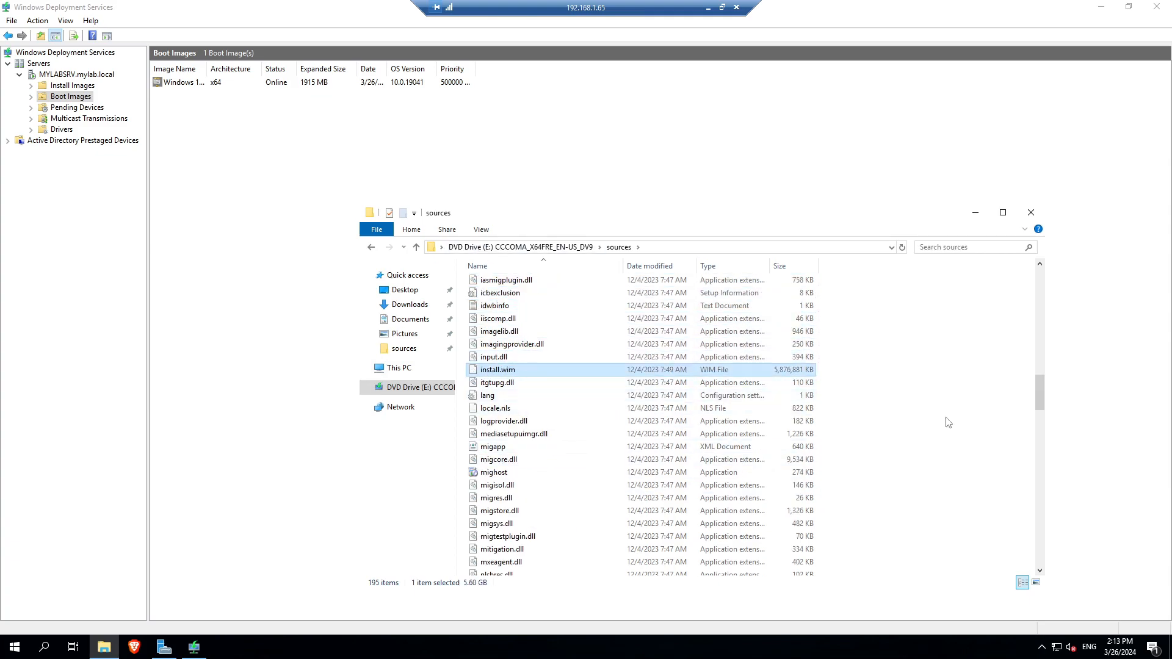
left_click(1031, 212)
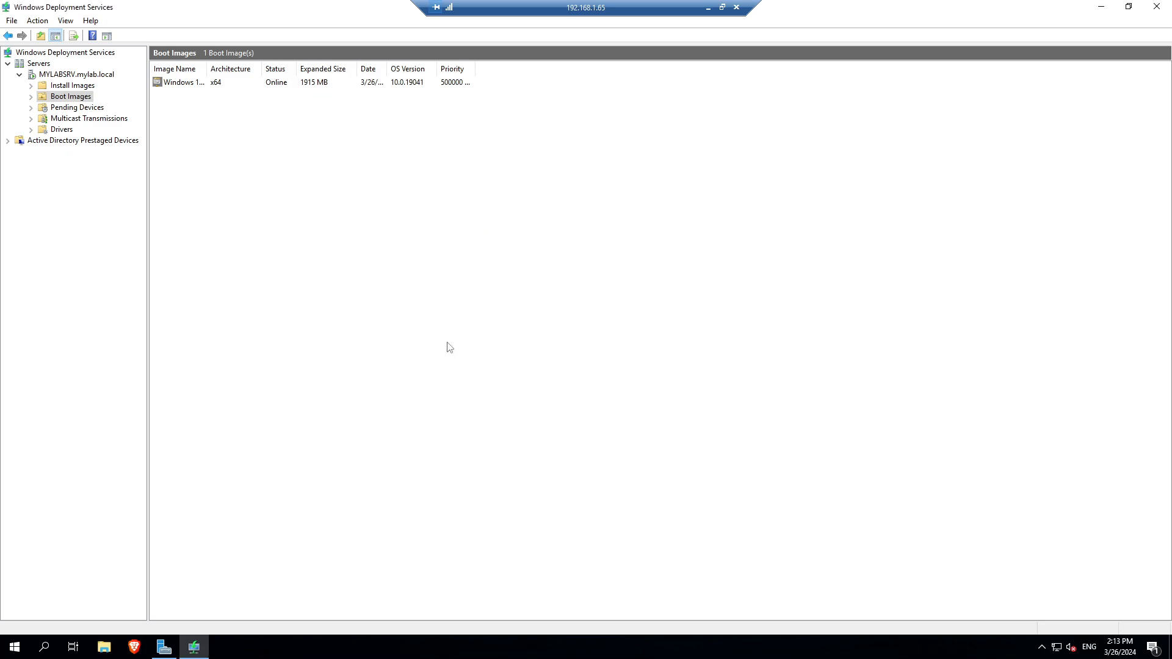
Start adding an install image to the server, creating an image group named Windows 11 Pro for it.
left_click(76, 89)
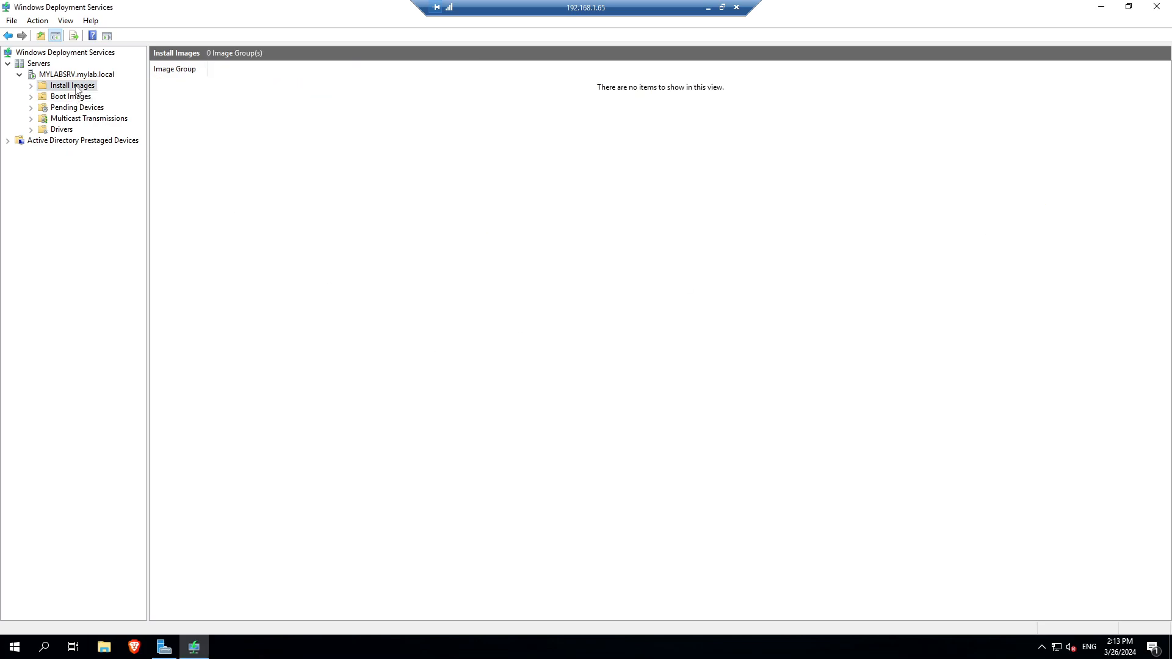
right_click(75, 89)
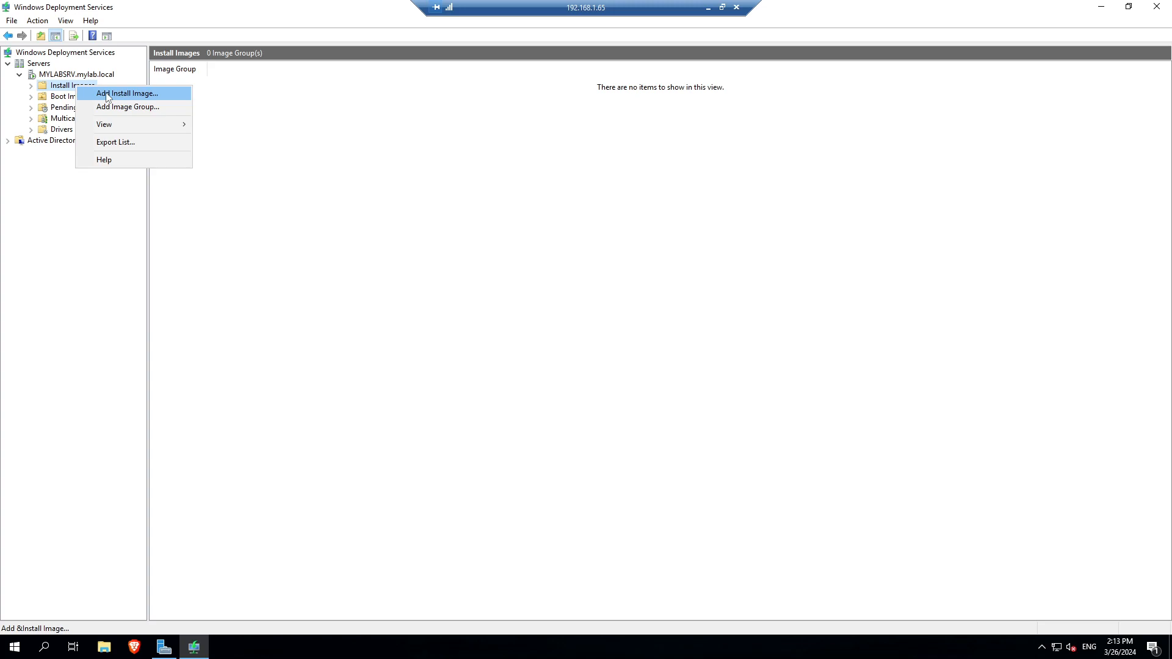
left_click(107, 94)
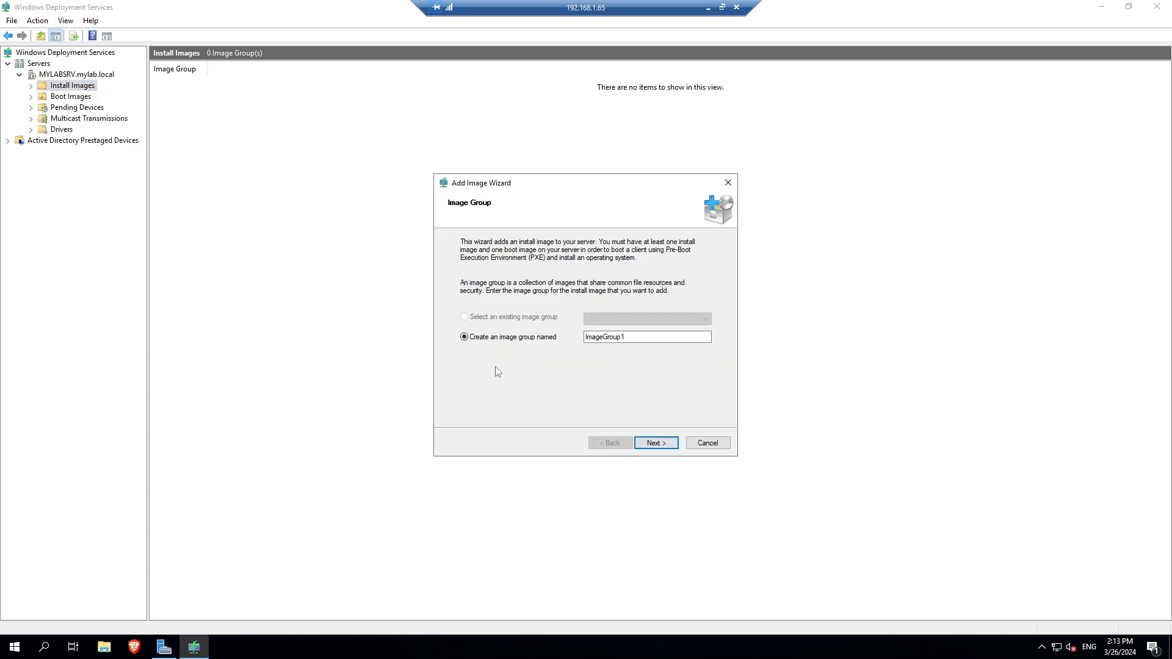
double_click(646, 340)
type("Windows 11 Pro")
left_click(655, 444)
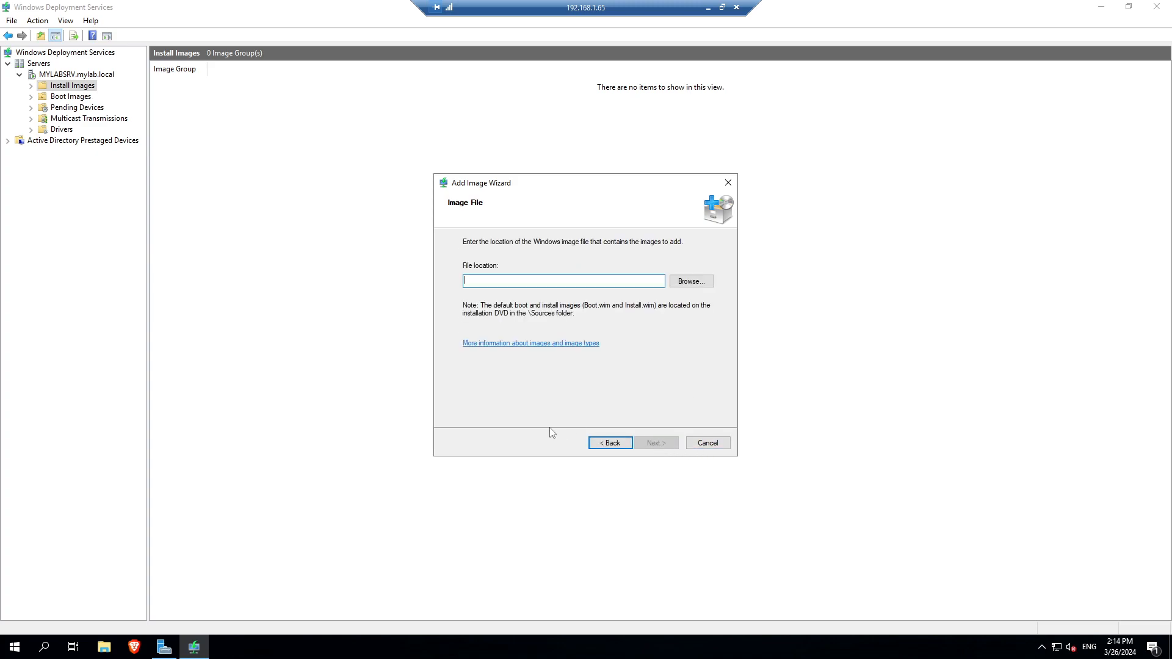
Choose install.wim from the sources folder of DVD Drive (E:) as the install image file.
left_click(699, 286)
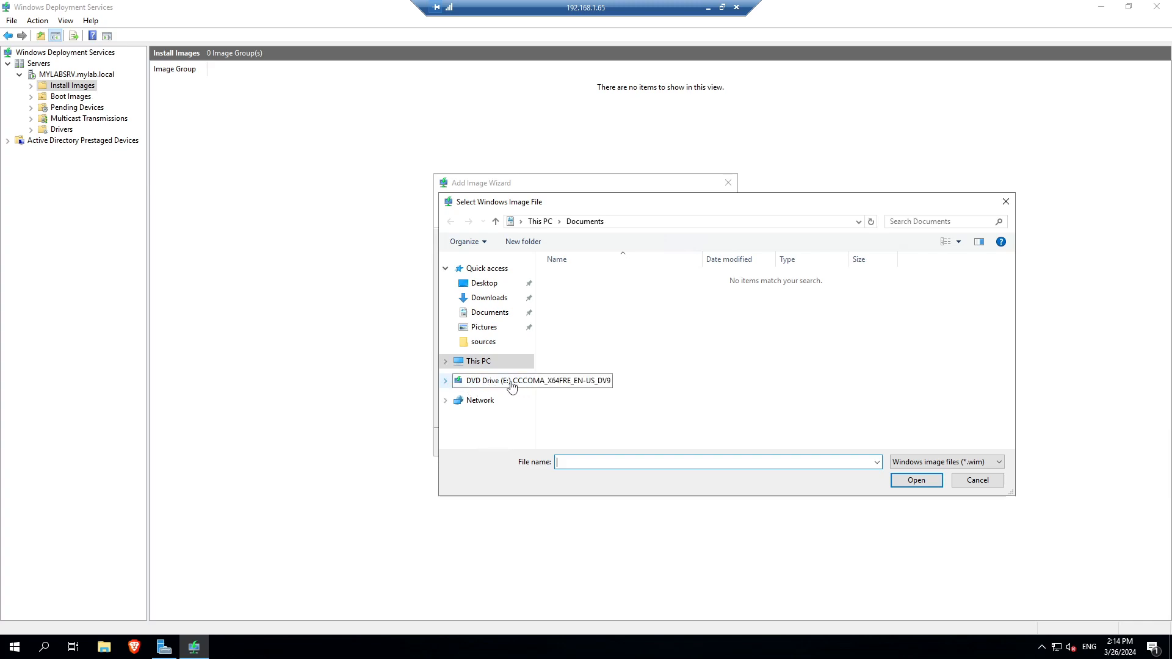
left_click(511, 384)
double_click(598, 304)
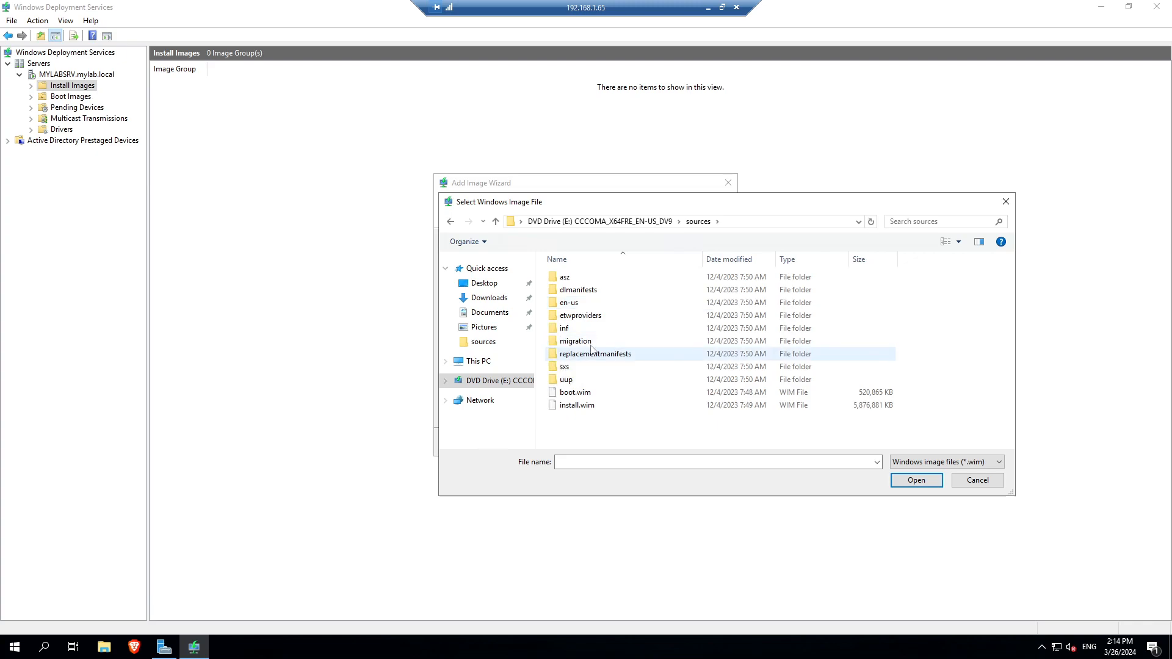
double_click(590, 407)
left_click(659, 442)
Deselect every edition except Windows 11 Pro, and turn off the default name and description for the selected images.
left_click_drag(536, 189, 437, 146)
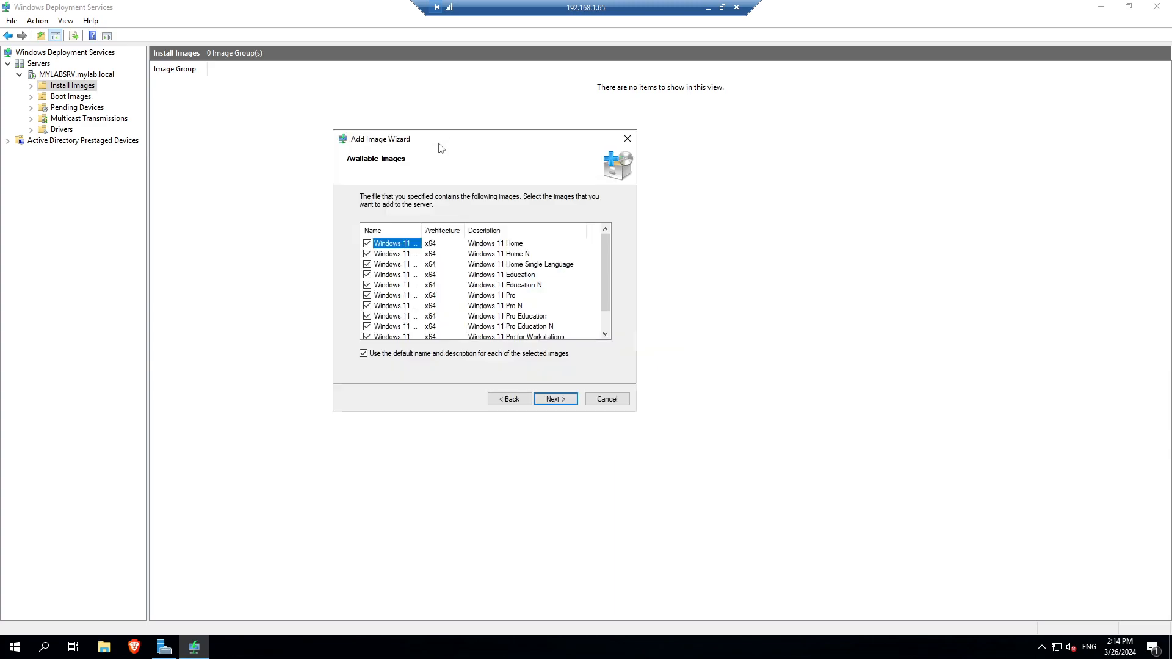
scroll(428, 291, "down", 1)
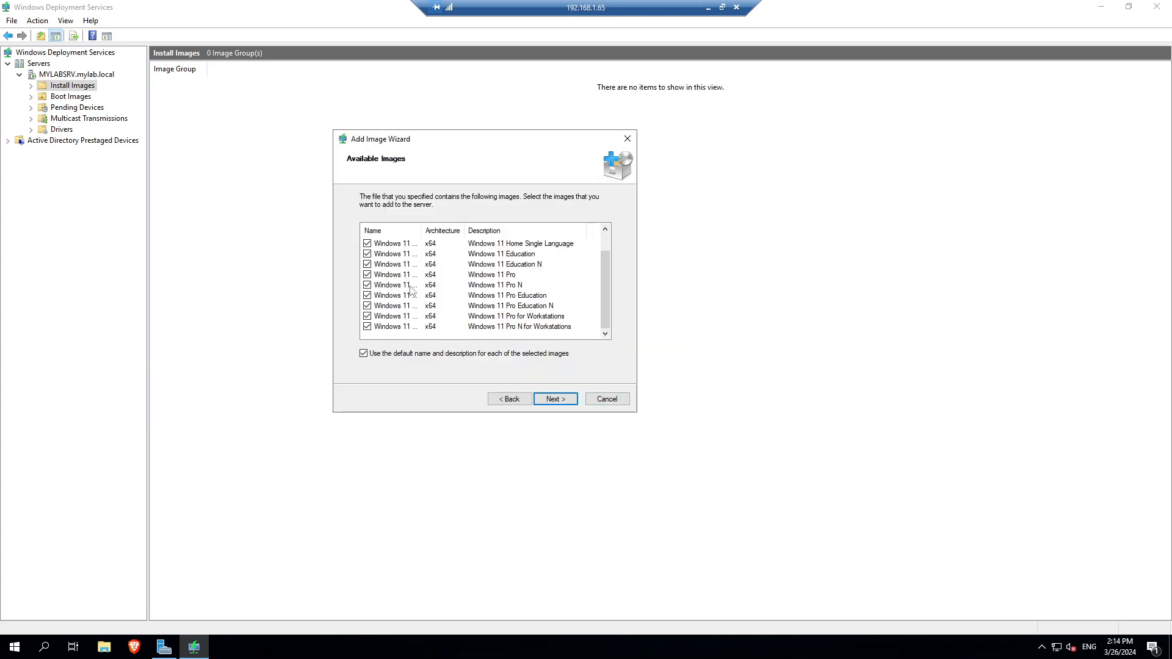
left_click(367, 326)
left_click(367, 315)
left_click(367, 305)
left_click(367, 296)
left_click(367, 285)
left_click(367, 264)
scroll(368, 264, "up", 2)
left_click(368, 255)
left_click(367, 244)
left_click(364, 355)
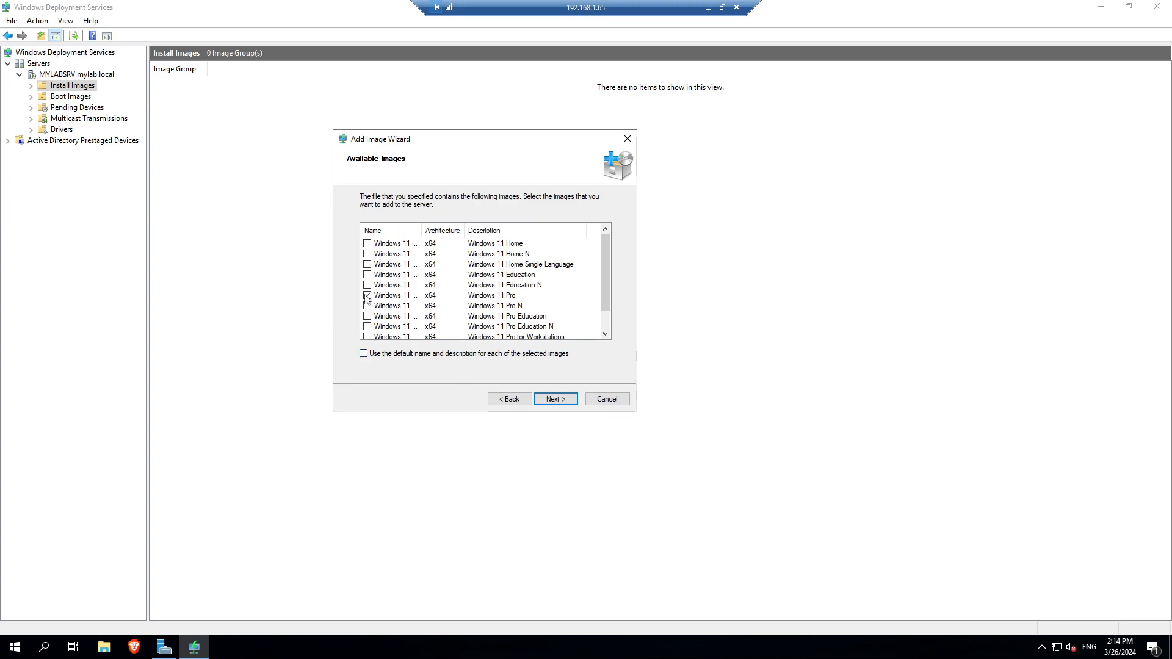
scroll(367, 298, "down", 1)
scroll(367, 298, "up", 1)
left_click(553, 398)
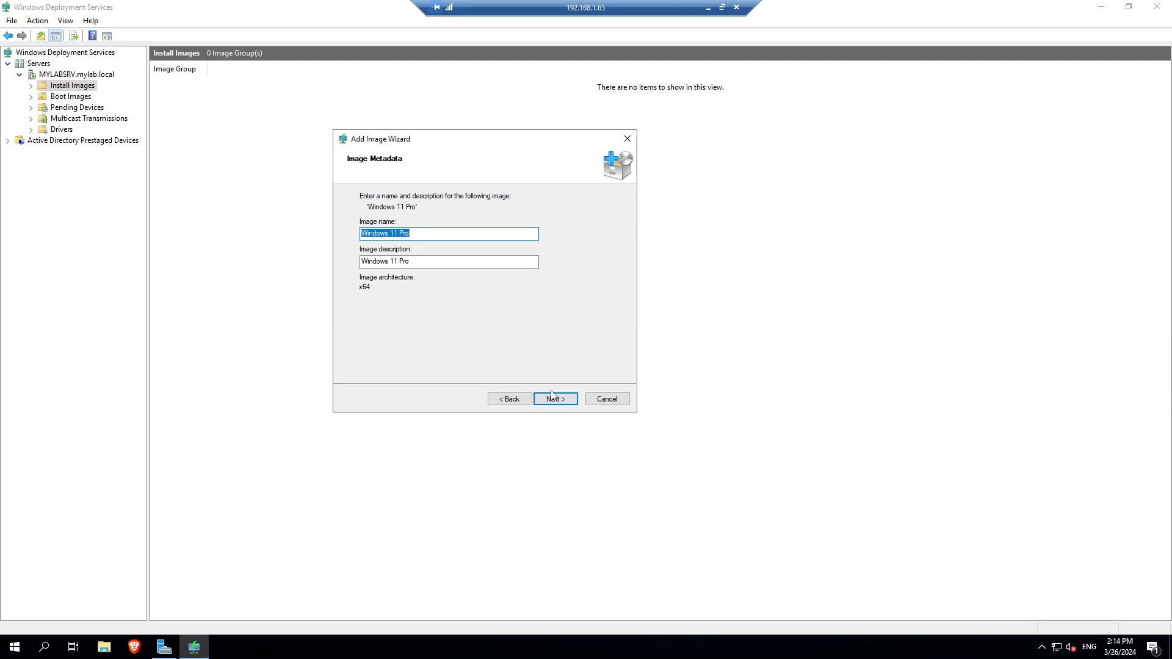
Accept Windows 11 Pro as the image's name and description, and finish adding the install image to the server.
left_click_drag(431, 144, 581, 238)
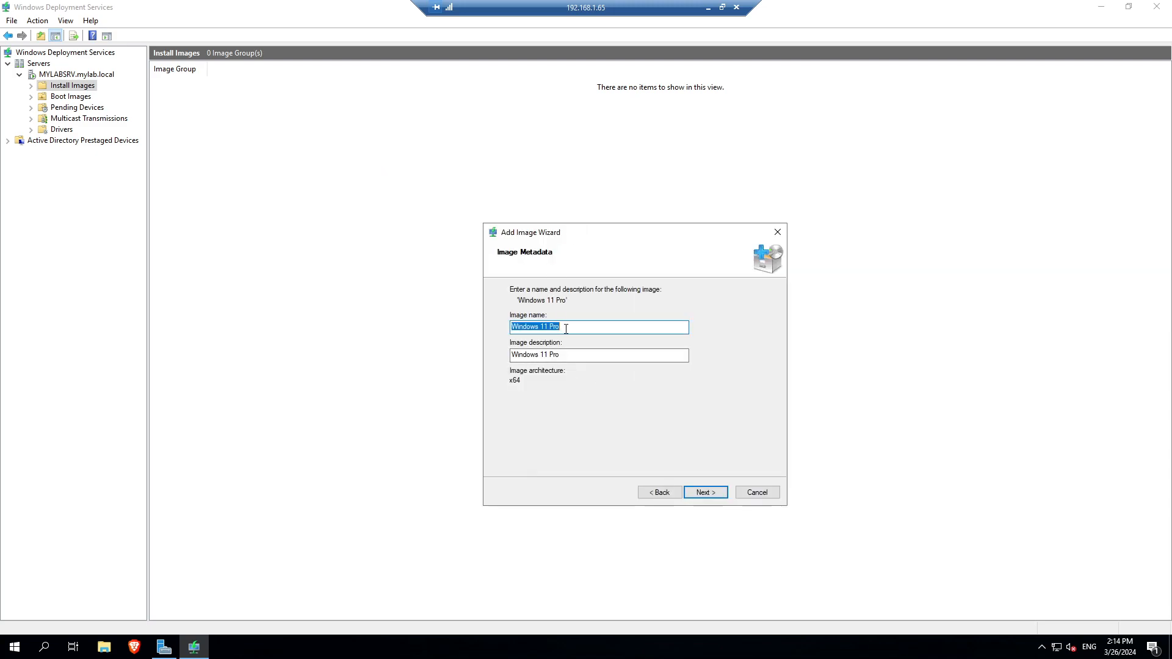
left_click(574, 356)
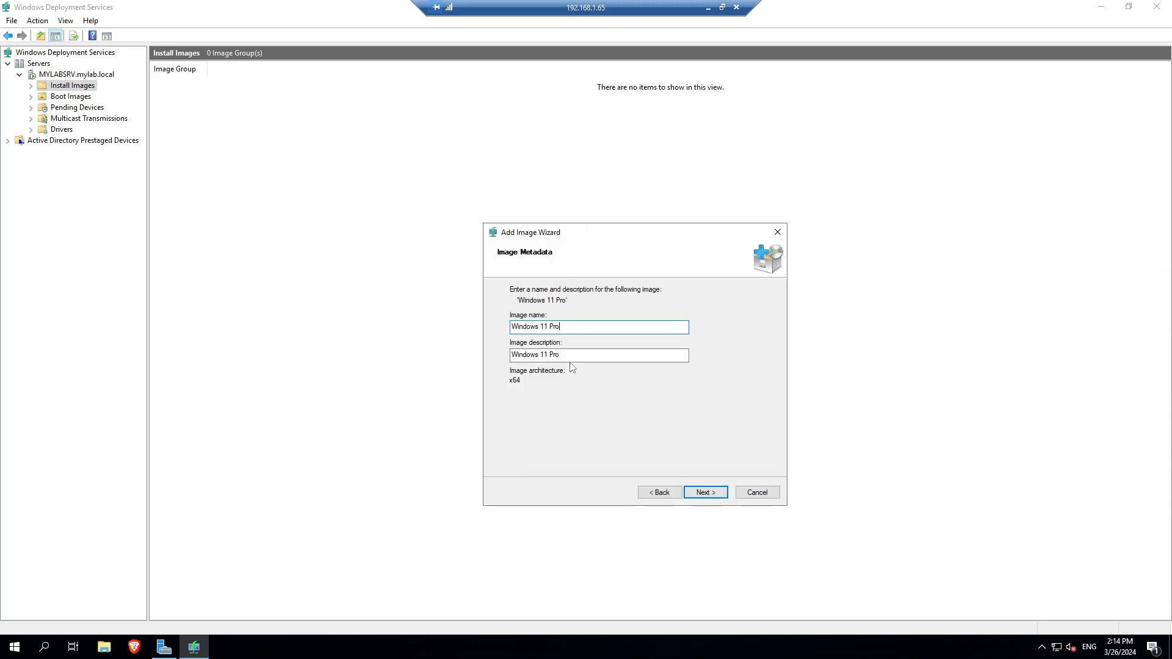
left_click(709, 495)
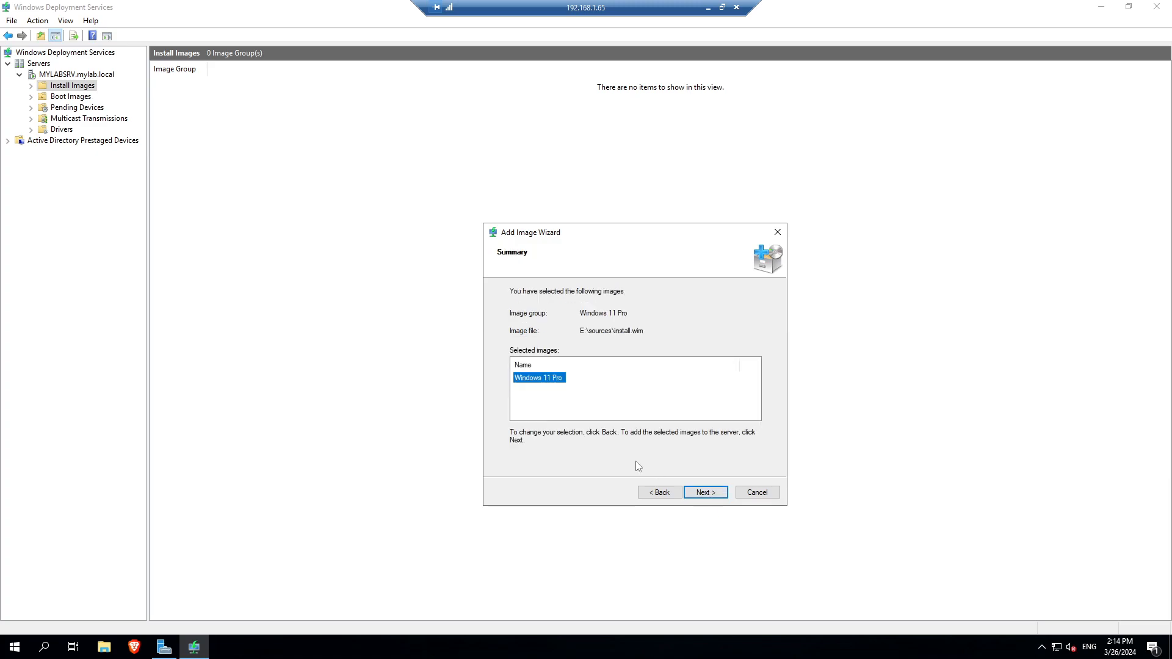
left_click(712, 492)
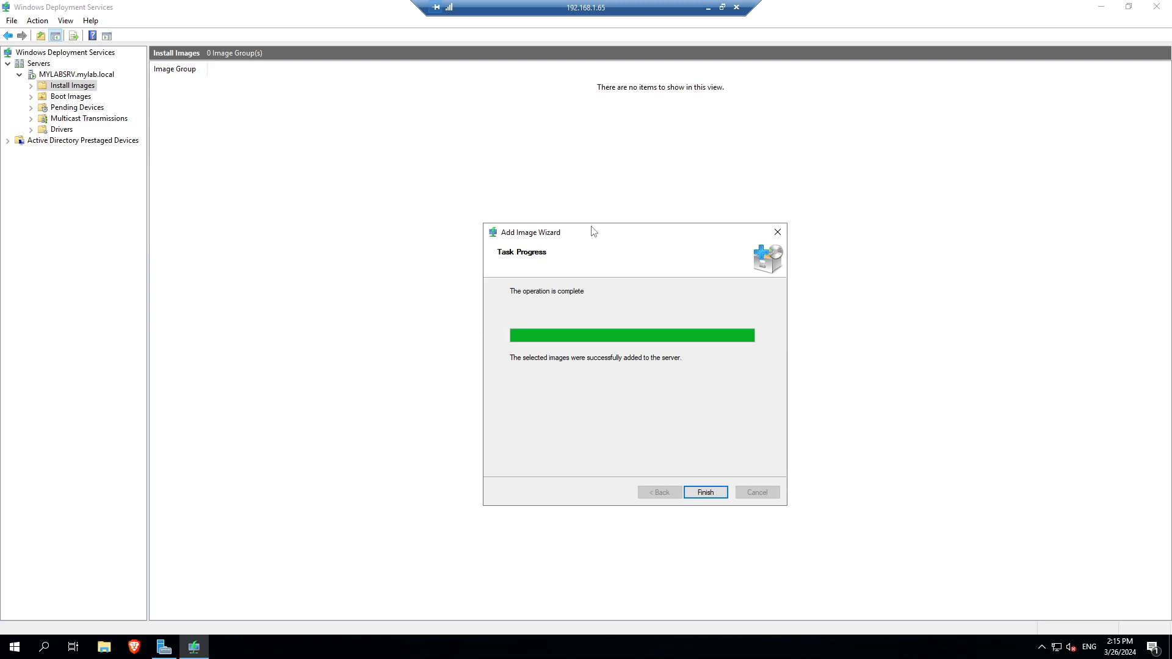
left_click(647, 454)
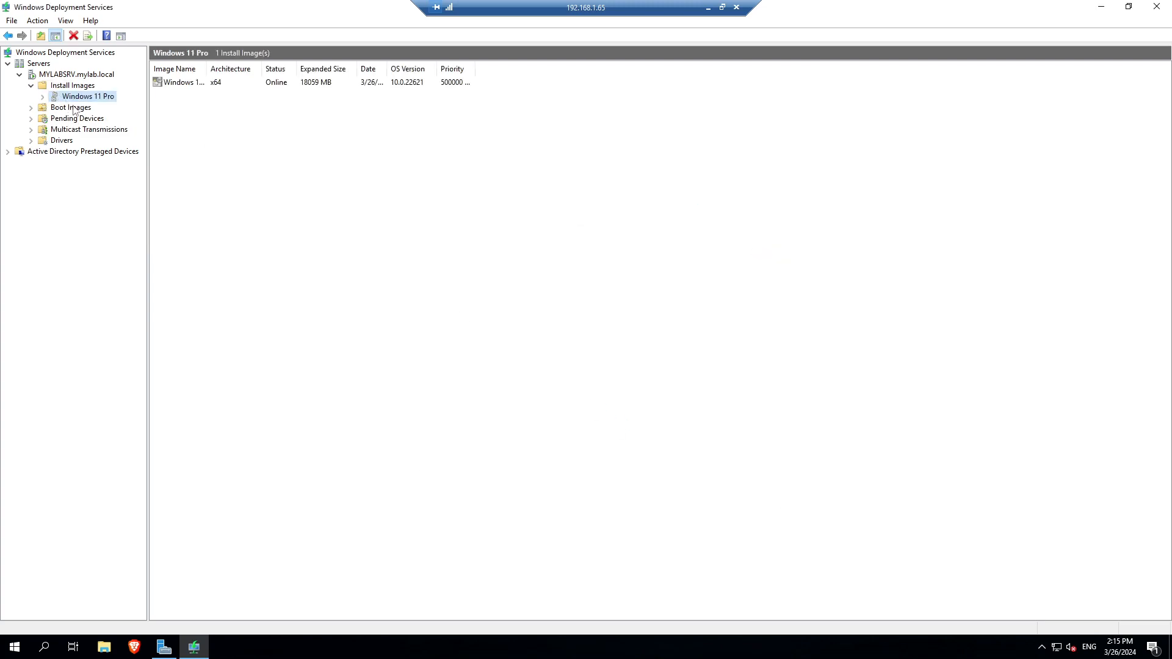
Review the images listed under Boot Images and in the Windows 11 Pro install image group.
left_click(72, 108)
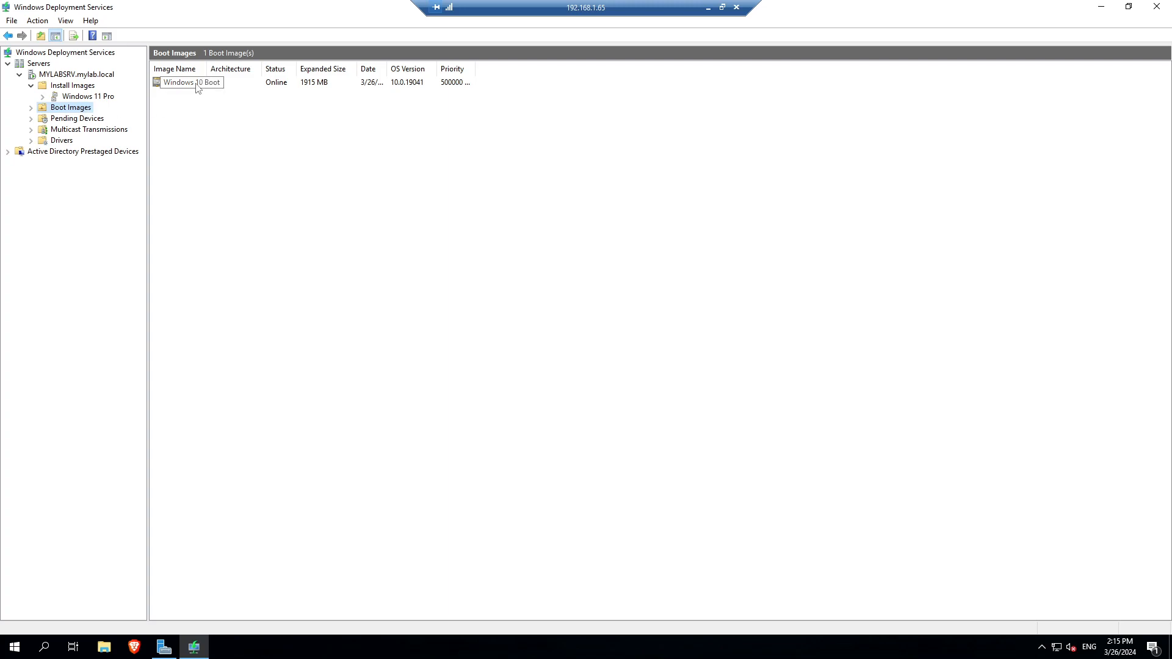
left_click(85, 98)
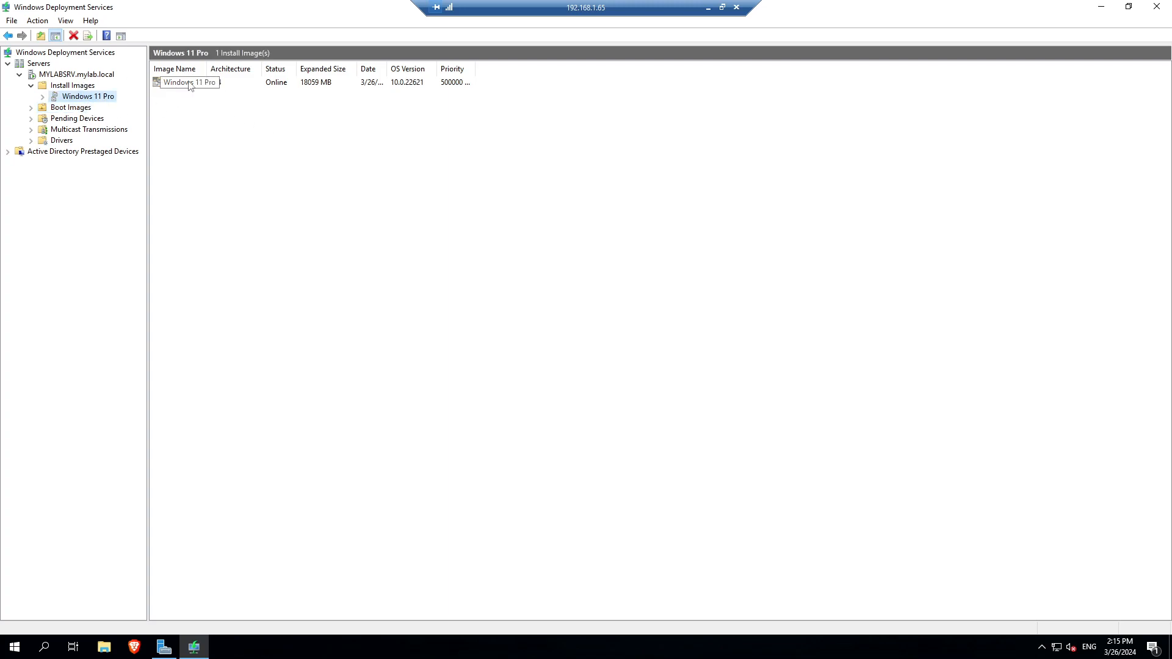
left_click(225, 138)
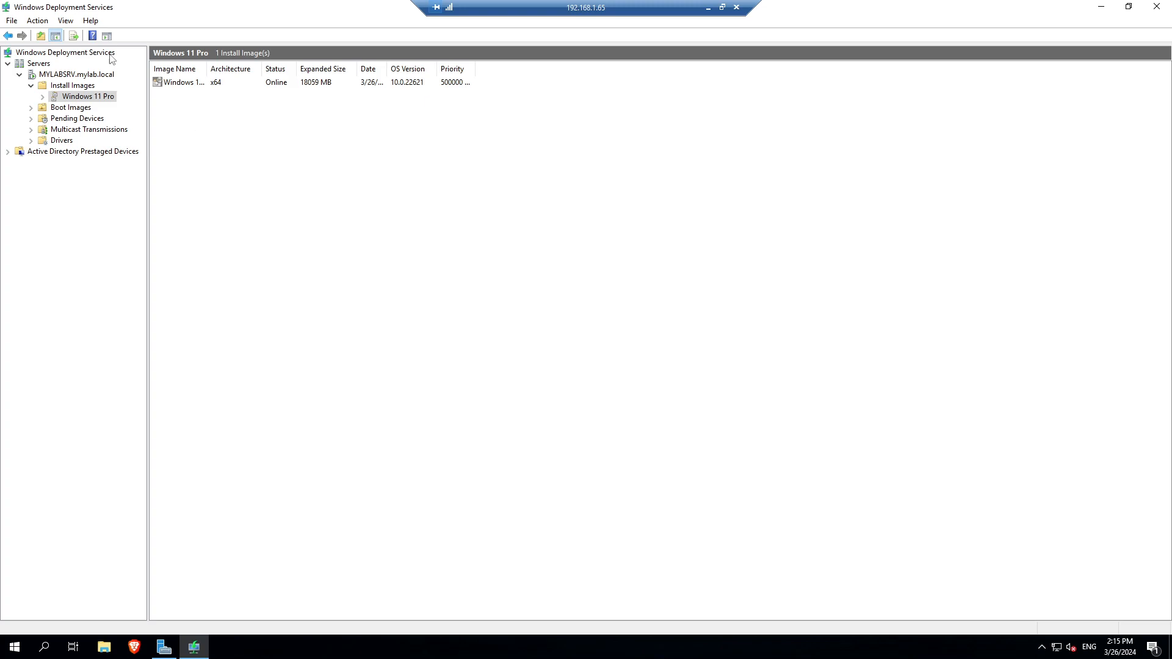